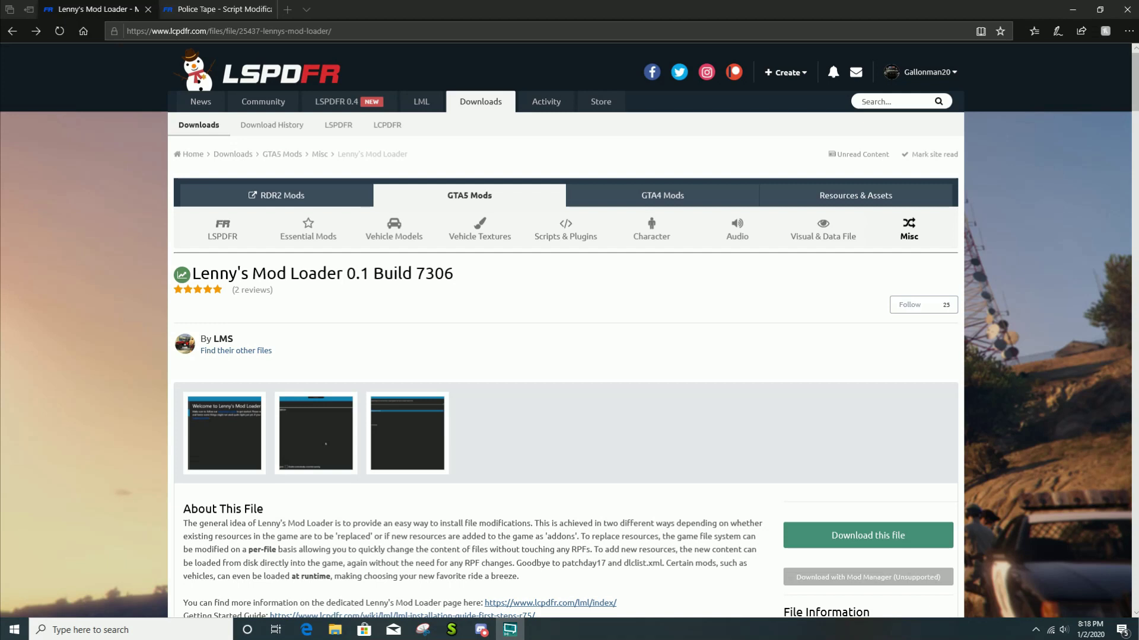
# Step: Extract the lml_beta_01 archive on the desktop and place the extracted folder beside the archive
pyautogui.click(1072, 10)
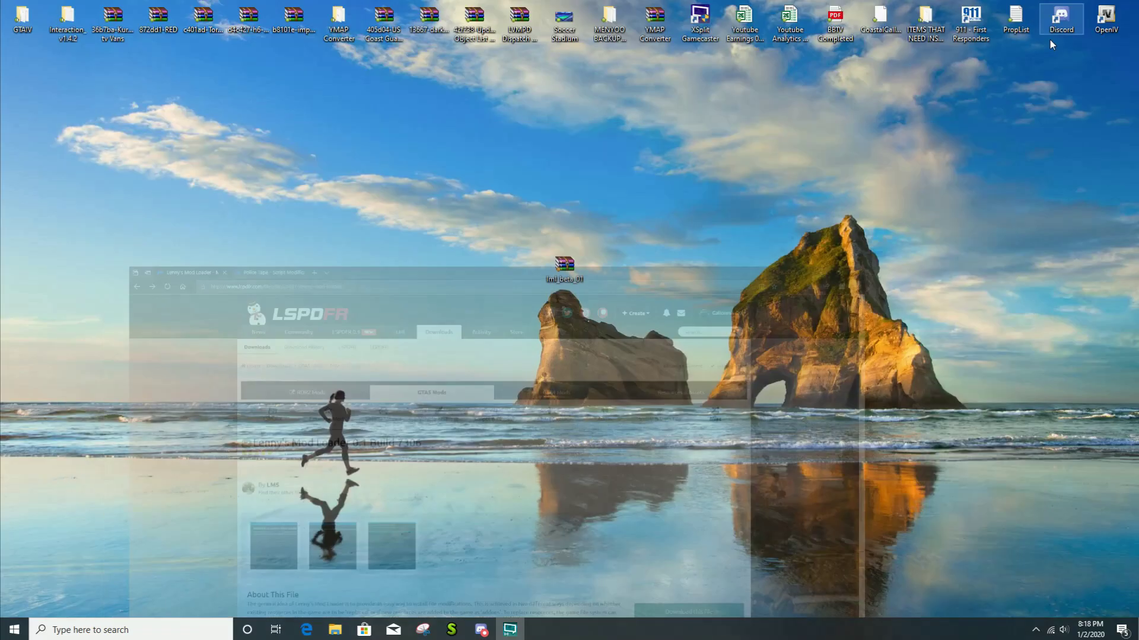
pyautogui.click(565, 268)
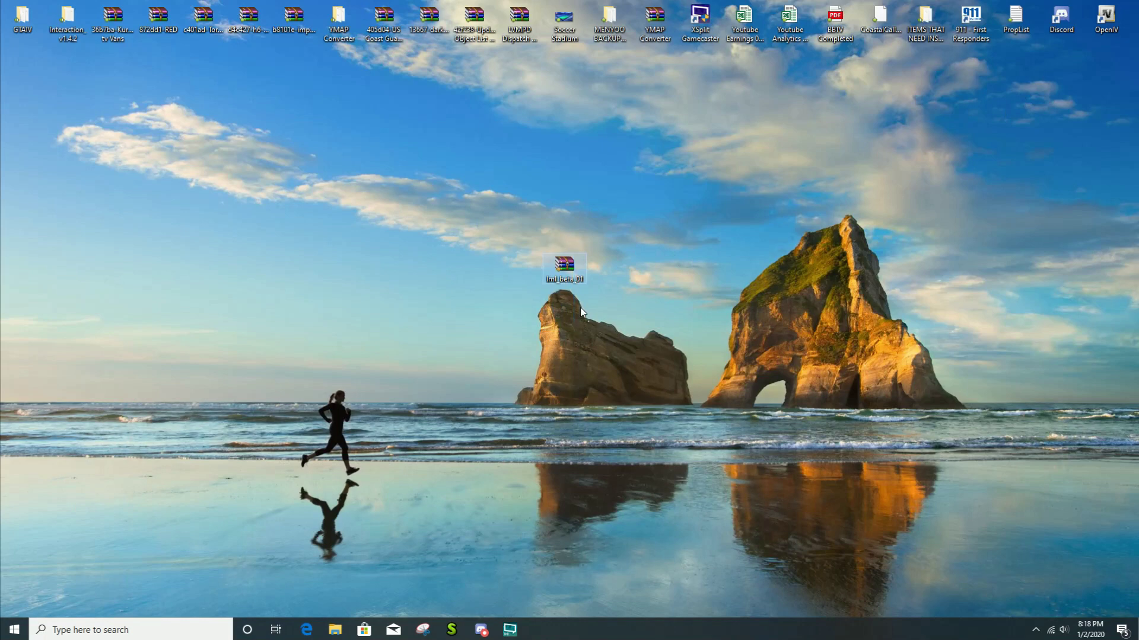
pyautogui.rightClick(564, 265)
pyautogui.click(637, 328)
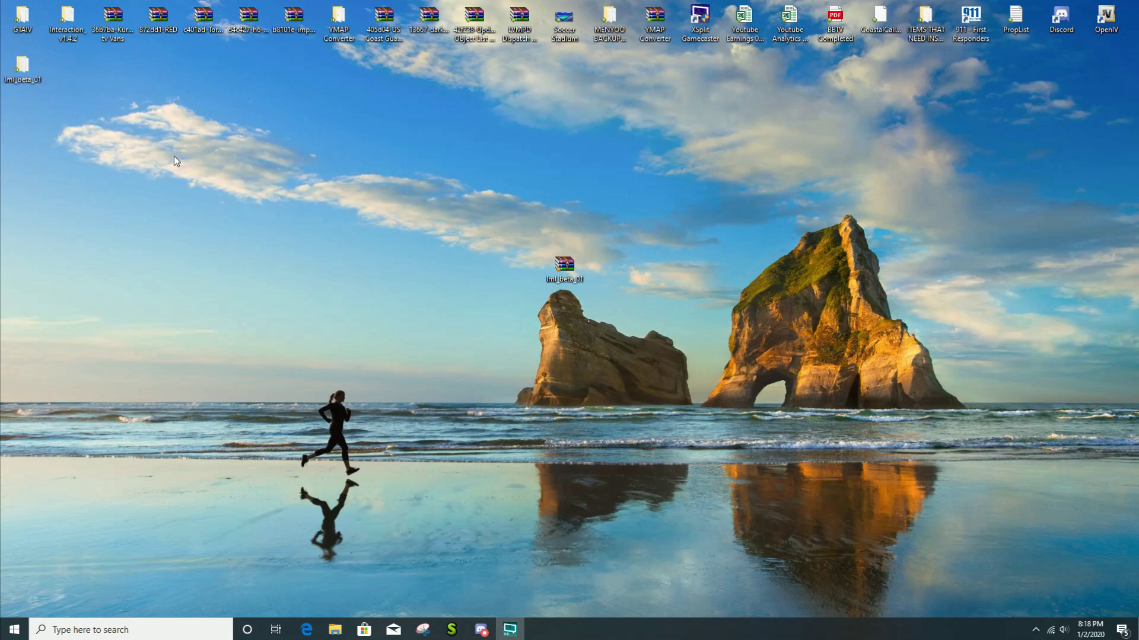
pyautogui.moveTo(523, 267); pyautogui.dragTo(526, 270)
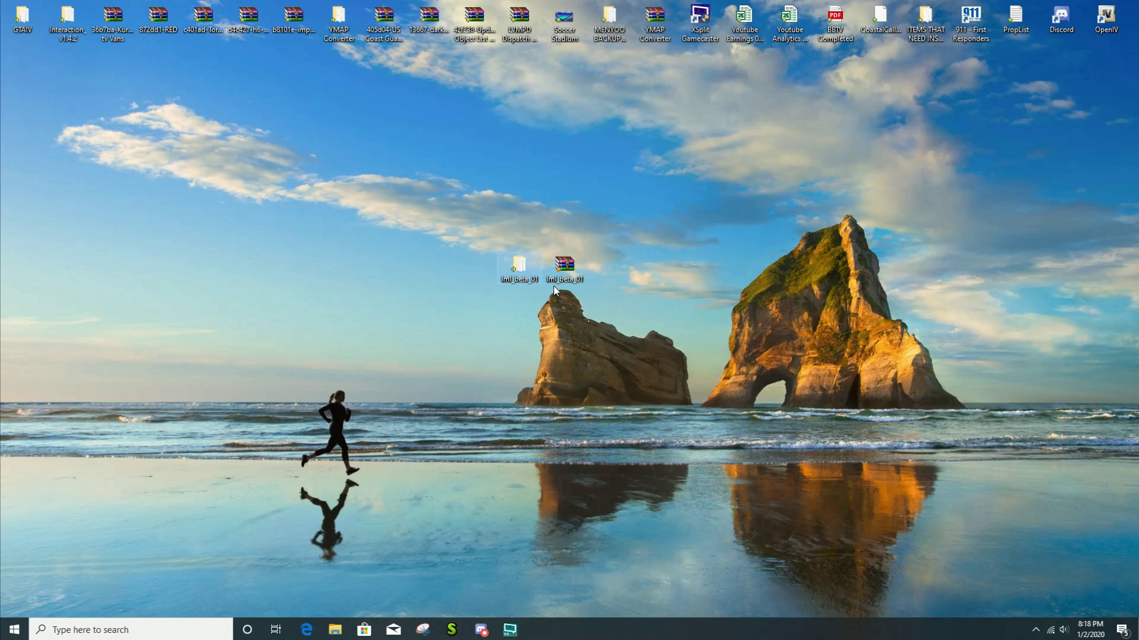
# Step: Delete the lml_beta_01 archive from the desktop and open the extracted lml_beta_01 folder
pyautogui.click(584, 277)
pyautogui.press('Delete')
pyautogui.doubleClick(510, 281)
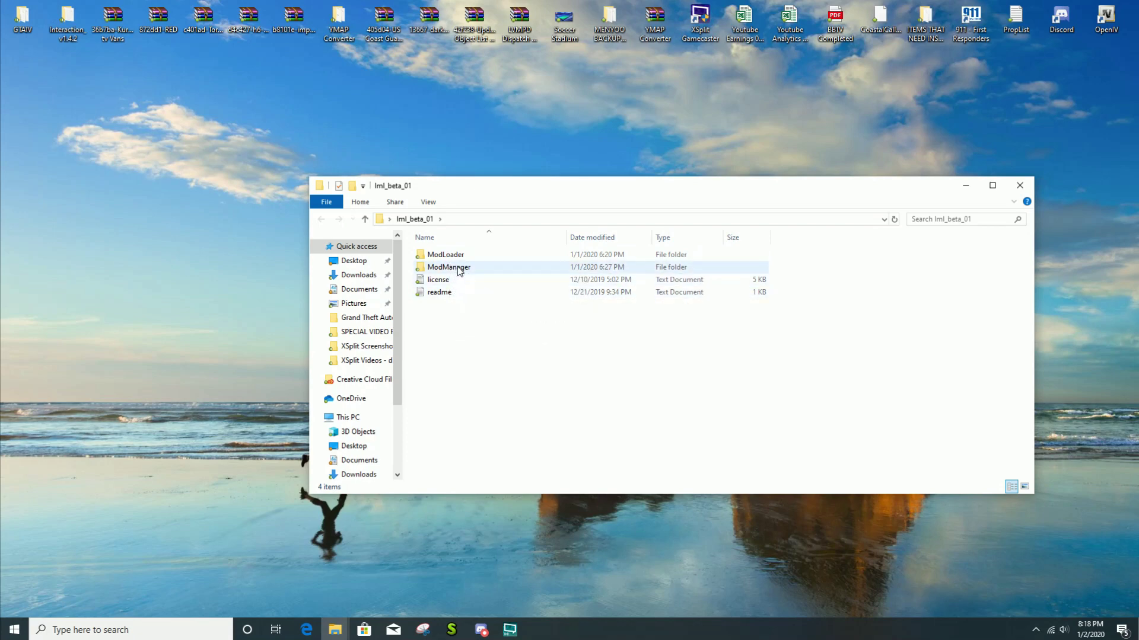
# Step: Put a copy of the ModManager folder on the desktop and delete the original from lml_beta_01
pyautogui.click(456, 268)
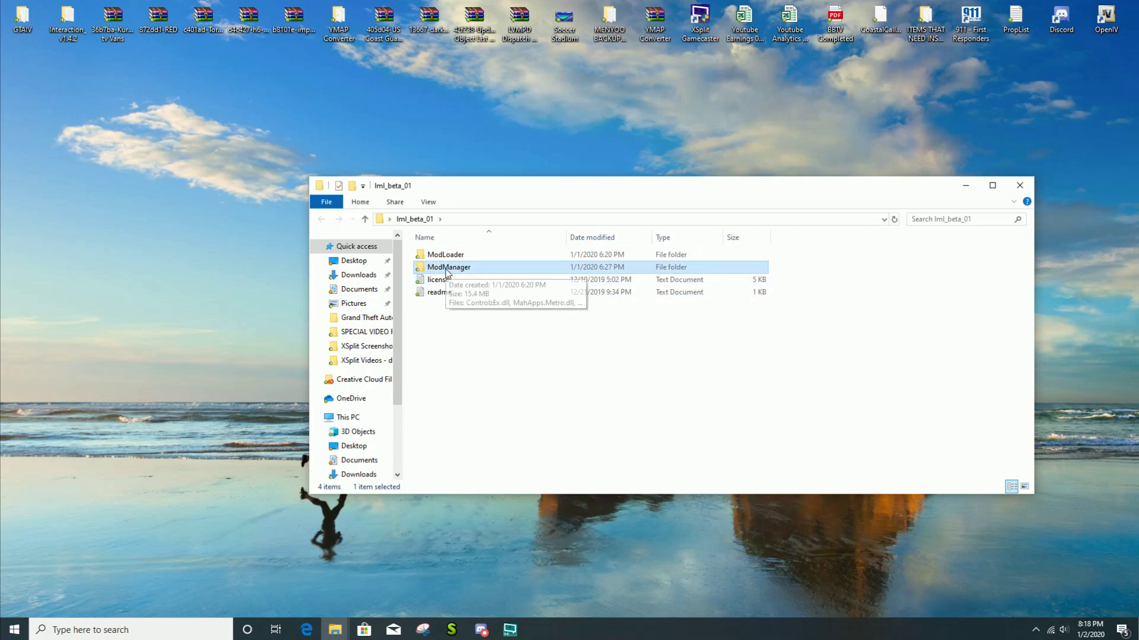
pyautogui.moveTo(451, 268)
pyautogui.mouseDown()
pyautogui.moveTo(468, 228)
pyautogui.moveTo(573, 155)
pyautogui.moveTo(483, 252)
pyautogui.moveTo(458, 256)
pyautogui.moveTo(460, 267)
pyautogui.mouseUp()
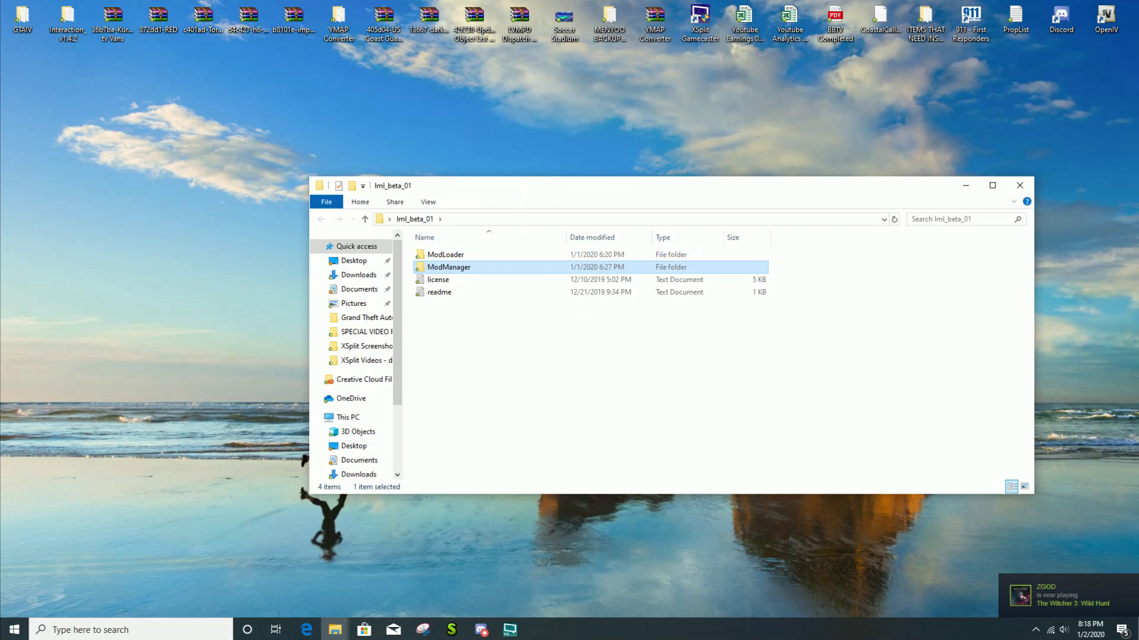
pyautogui.moveTo(948, 118); pyautogui.dragTo(699, 117)
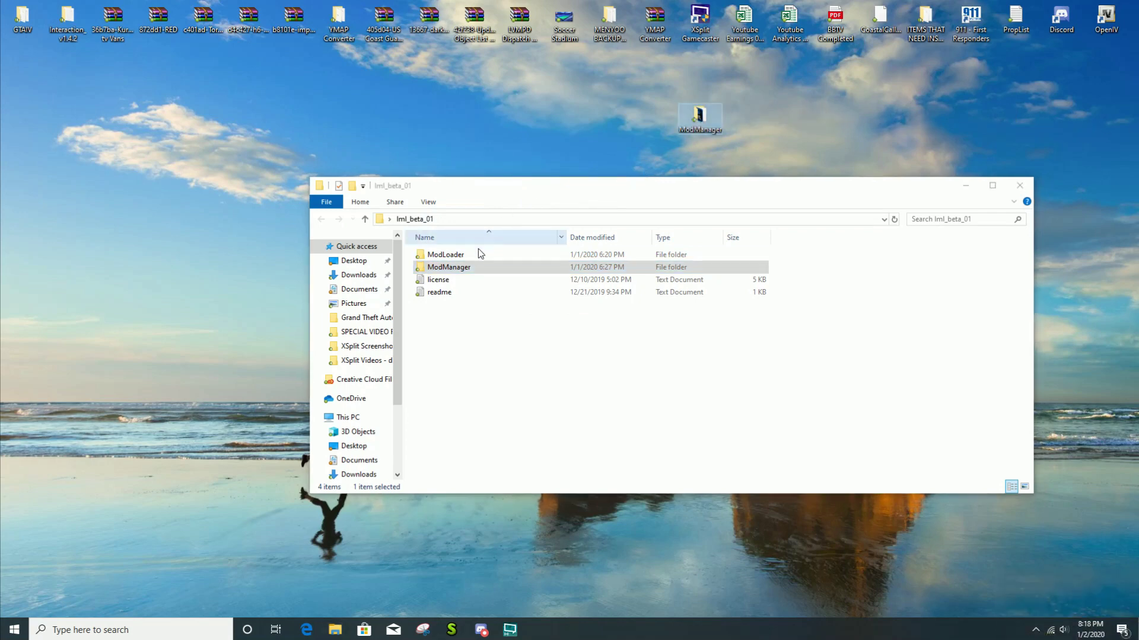
pyautogui.click(465, 267)
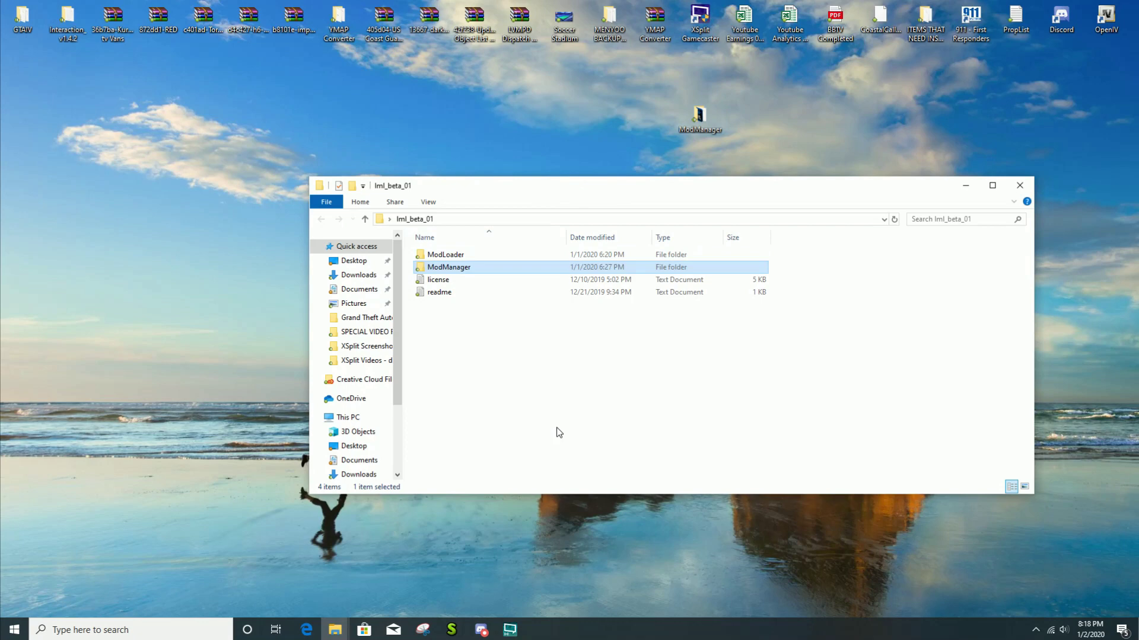
pyautogui.press('Delete')
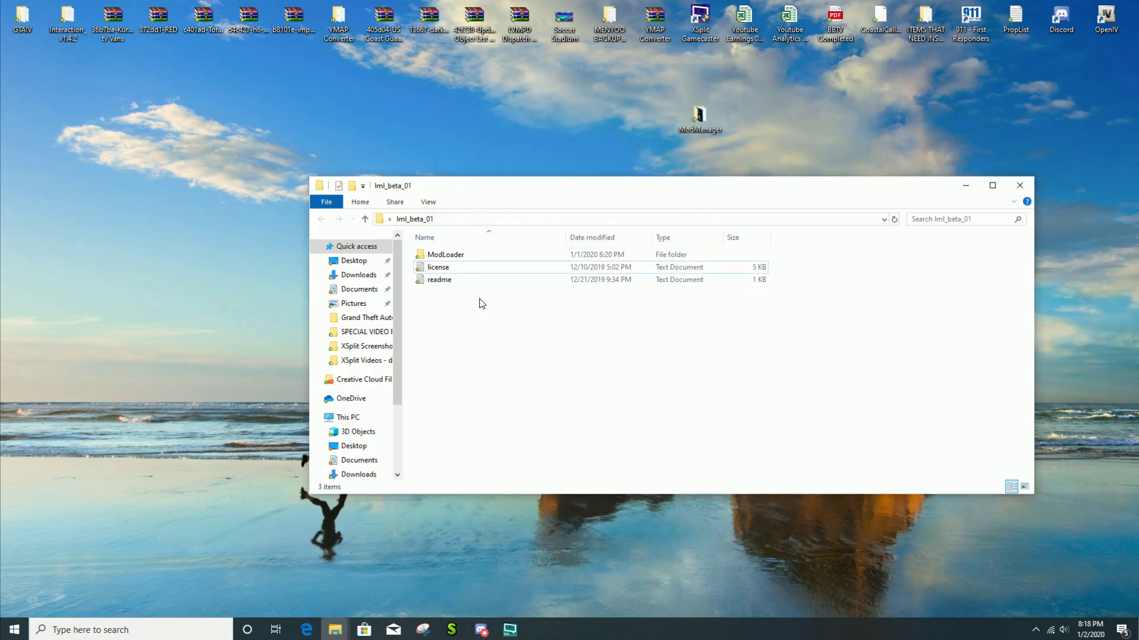
# Step: Open the ModLoader folder and arrange its window beside the Grand Theft Auto V game folder
pyautogui.doubleClick(448, 254)
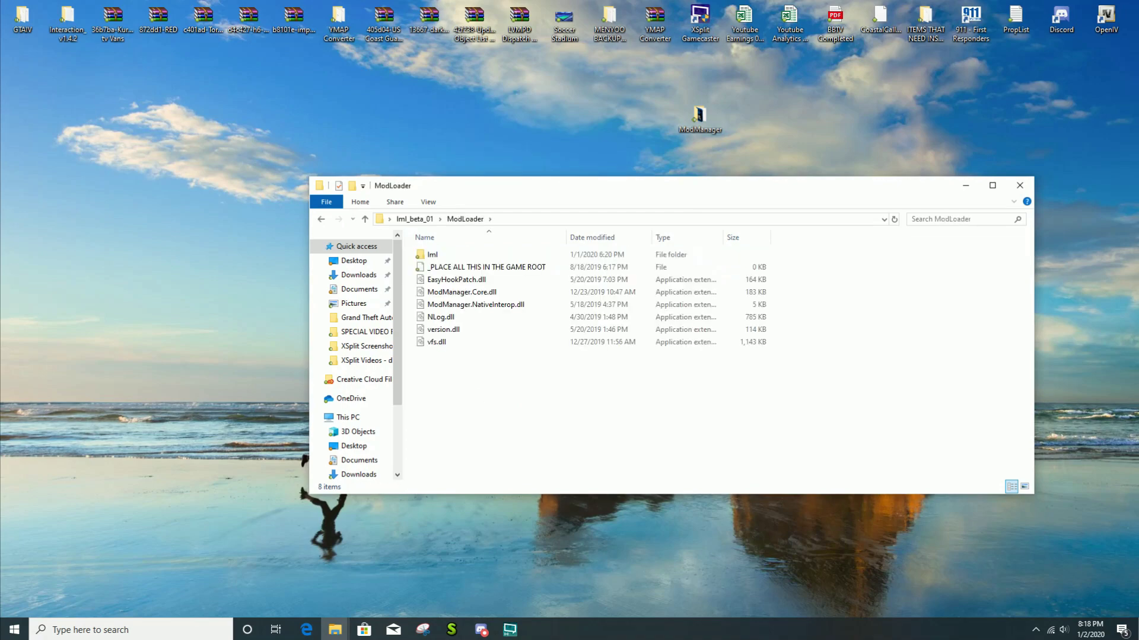
pyautogui.hotkey('alt', 'Tab')
pyautogui.moveTo(1113, 169); pyautogui.dragTo(287, 159)
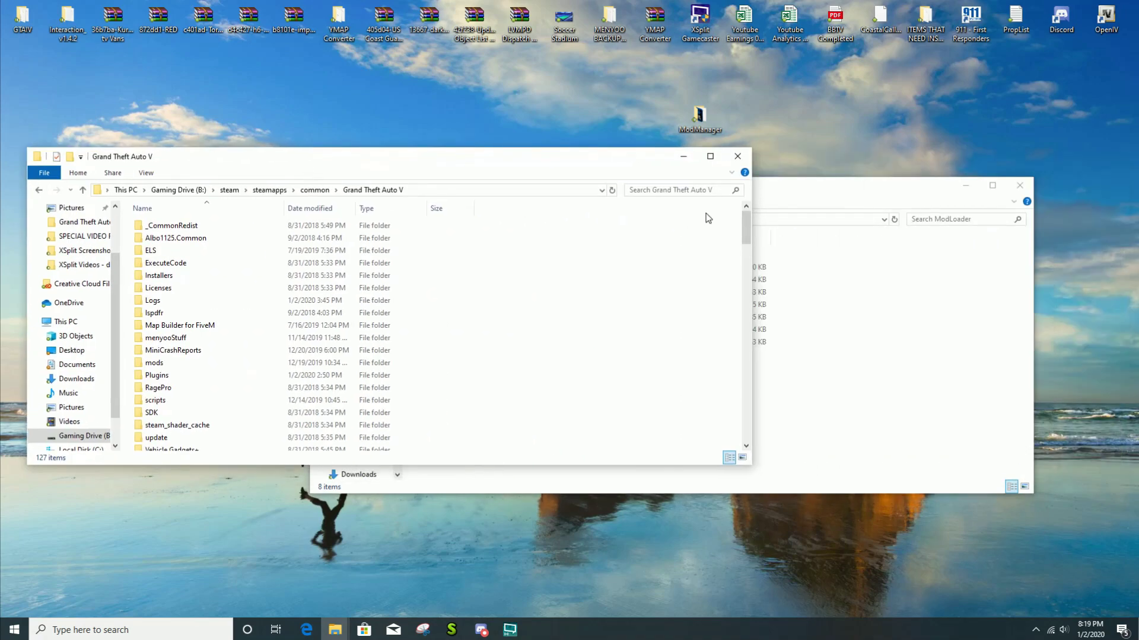
pyautogui.moveTo(777, 186); pyautogui.dragTo(943, 233)
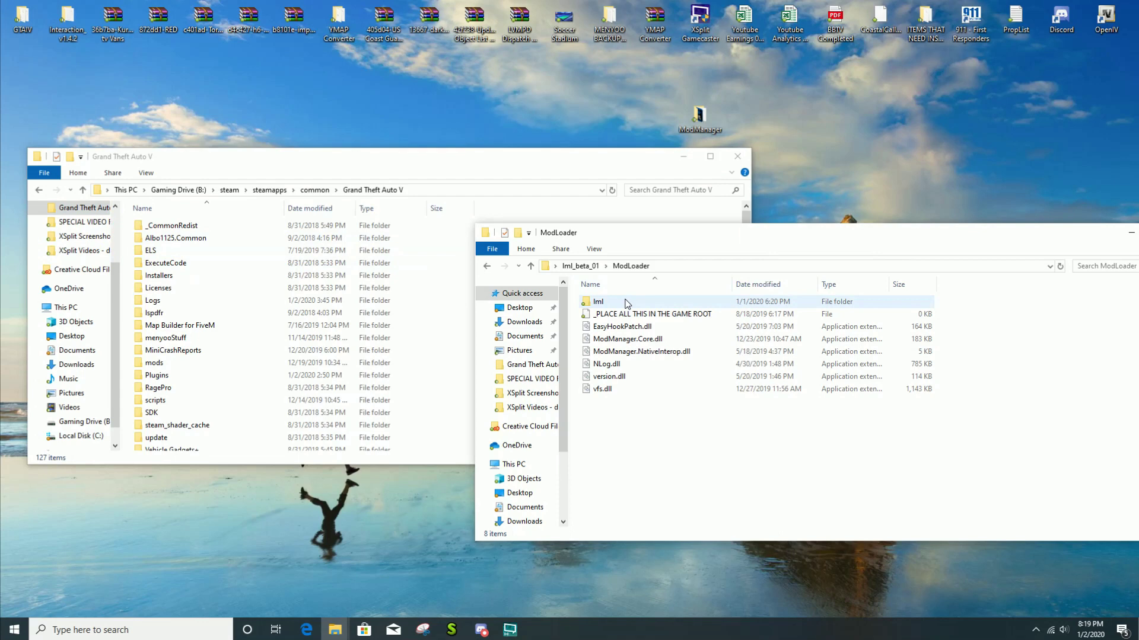
# Step: Copy everything in ModLoader except the _PLACE ALL THIS IN THE GAME ROOT file into the Grand Theft Auto V folder
pyautogui.click(626, 304)
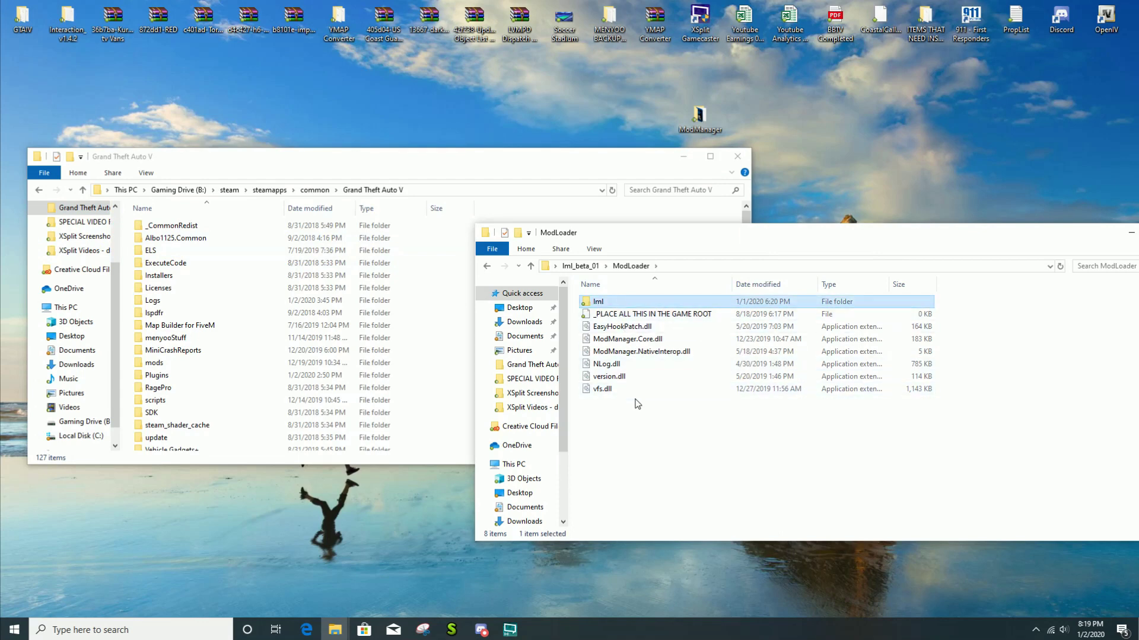
pyautogui.keyDown('shift'); pyautogui.click(619, 393); pyautogui.keyUp('shift')
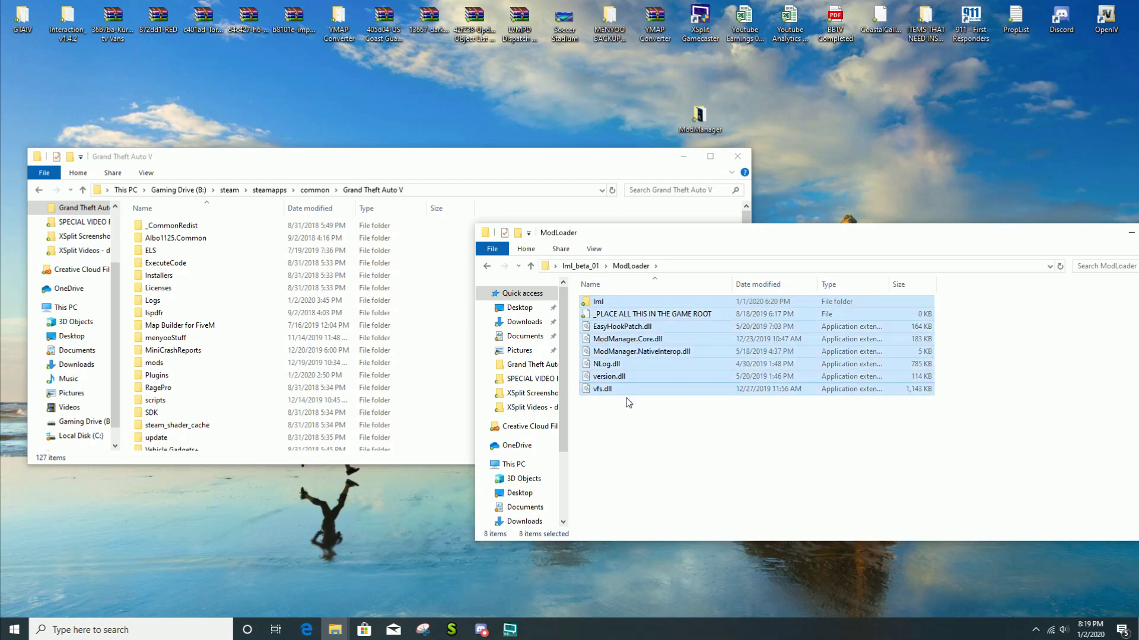
pyautogui.keyDown('ctrl'); pyautogui.click(616, 314); pyautogui.keyUp('ctrl')
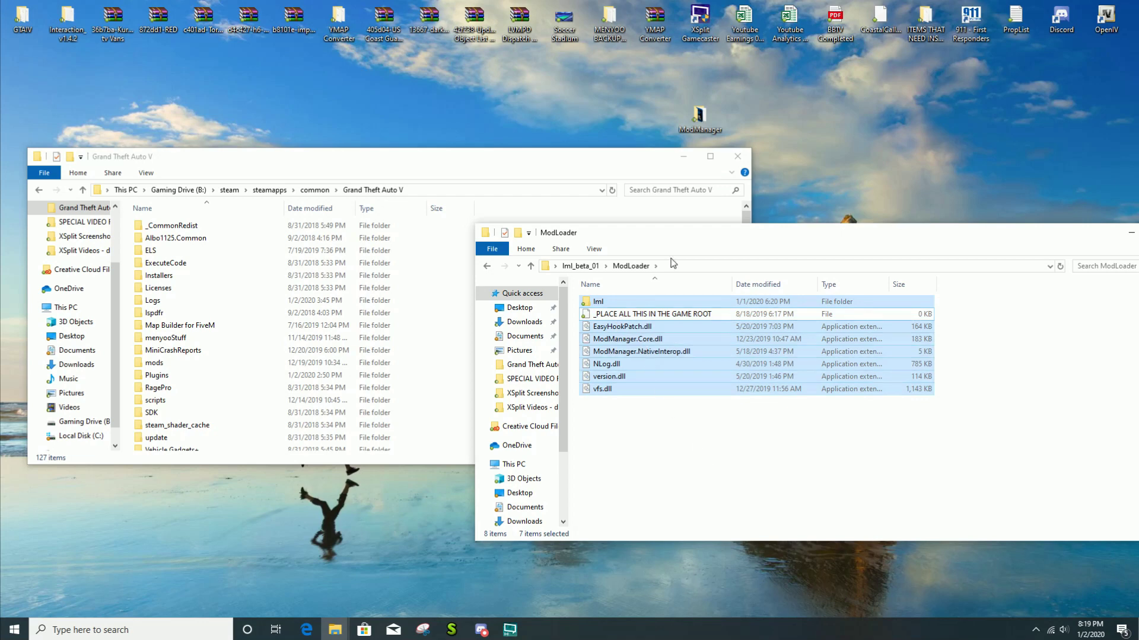
pyautogui.moveTo(707, 240); pyautogui.dragTo(873, 235)
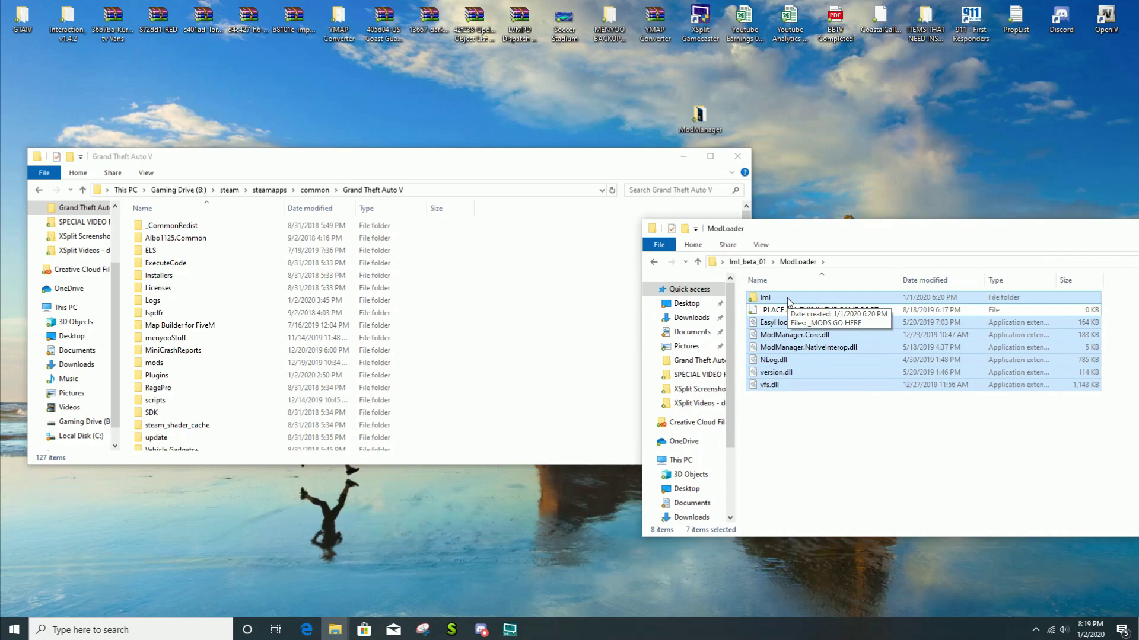
pyautogui.moveTo(787, 298); pyautogui.dragTo(584, 294)
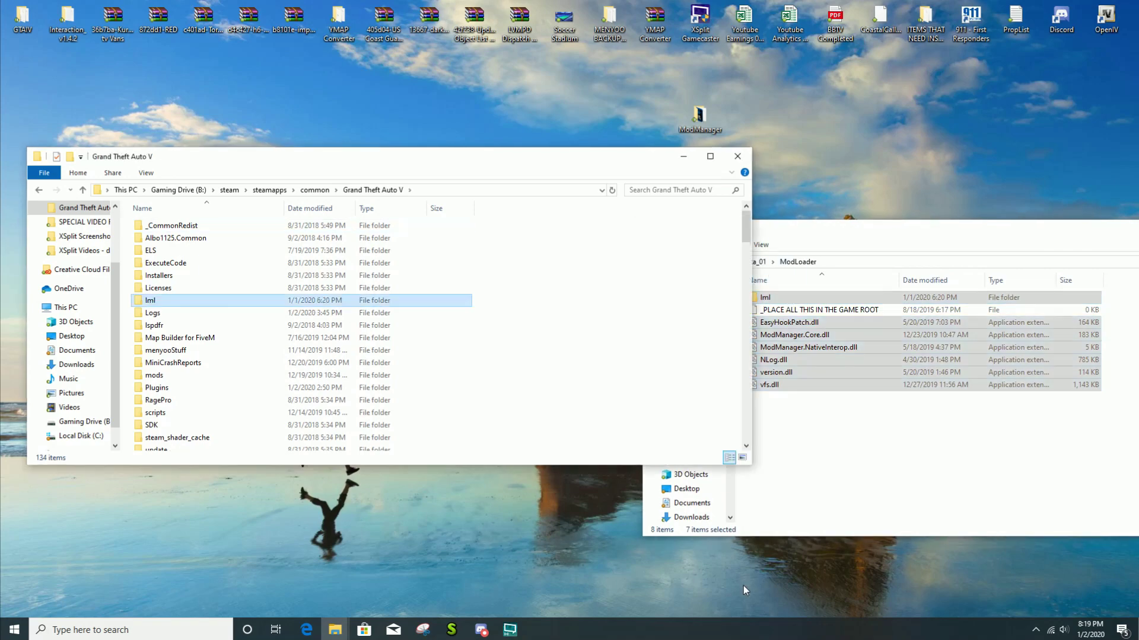
pyautogui.scroll(-10, 500, 441)
pyautogui.scroll(10, 299, 395)
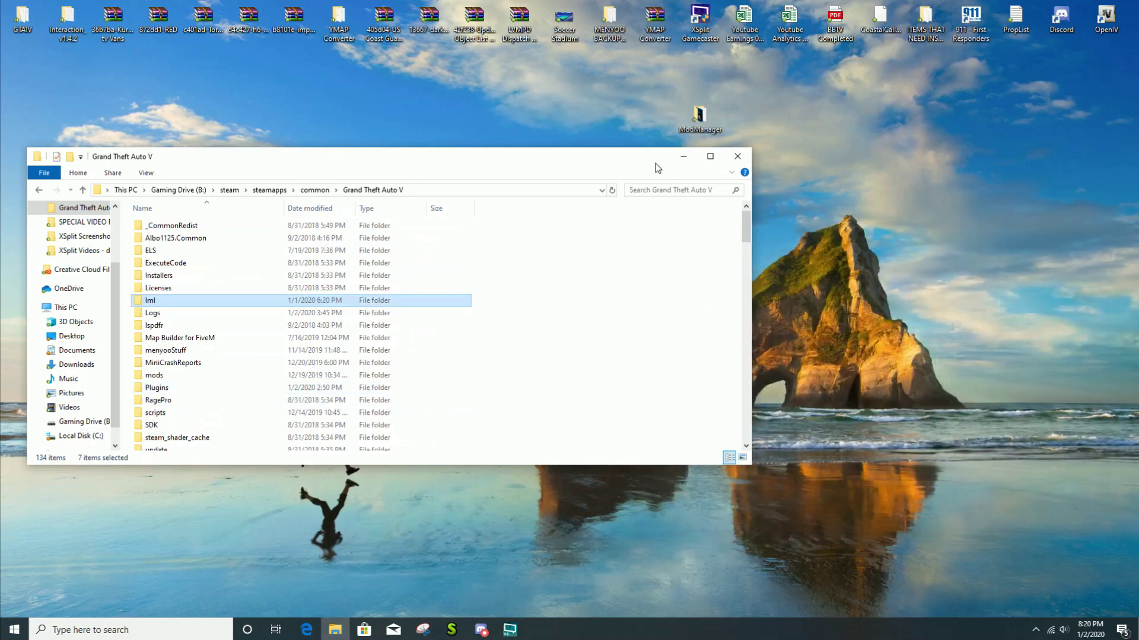
# Step: Launch ModManager.UI from the desktop's ModManager folder and review its mod list, downloads and settings pages
pyautogui.doubleClick(699, 118)
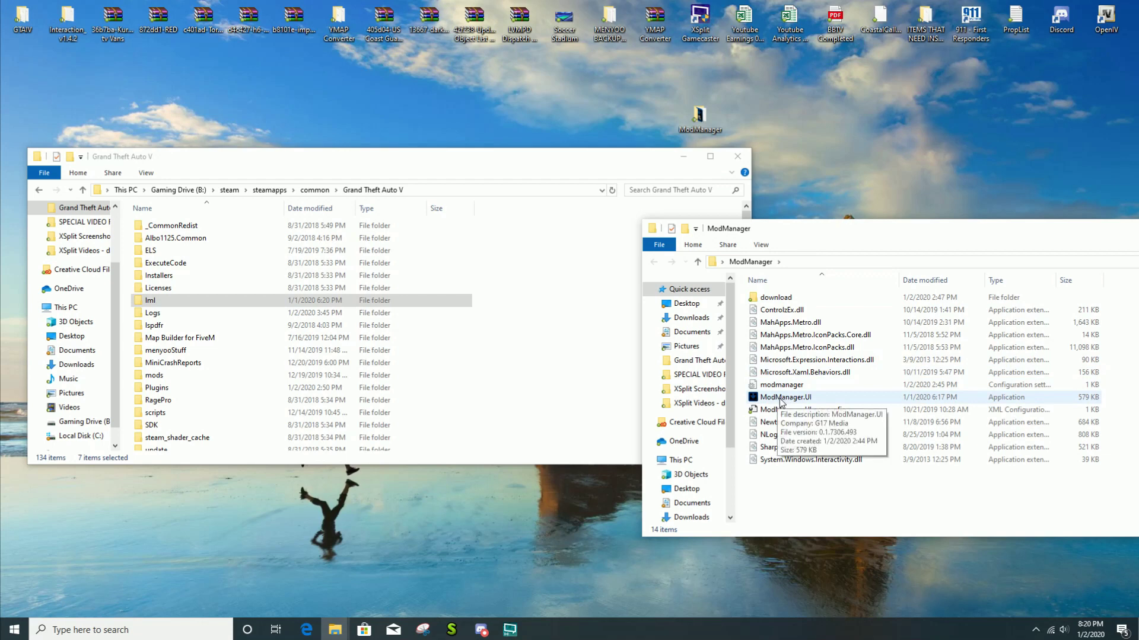
pyautogui.doubleClick(797, 400)
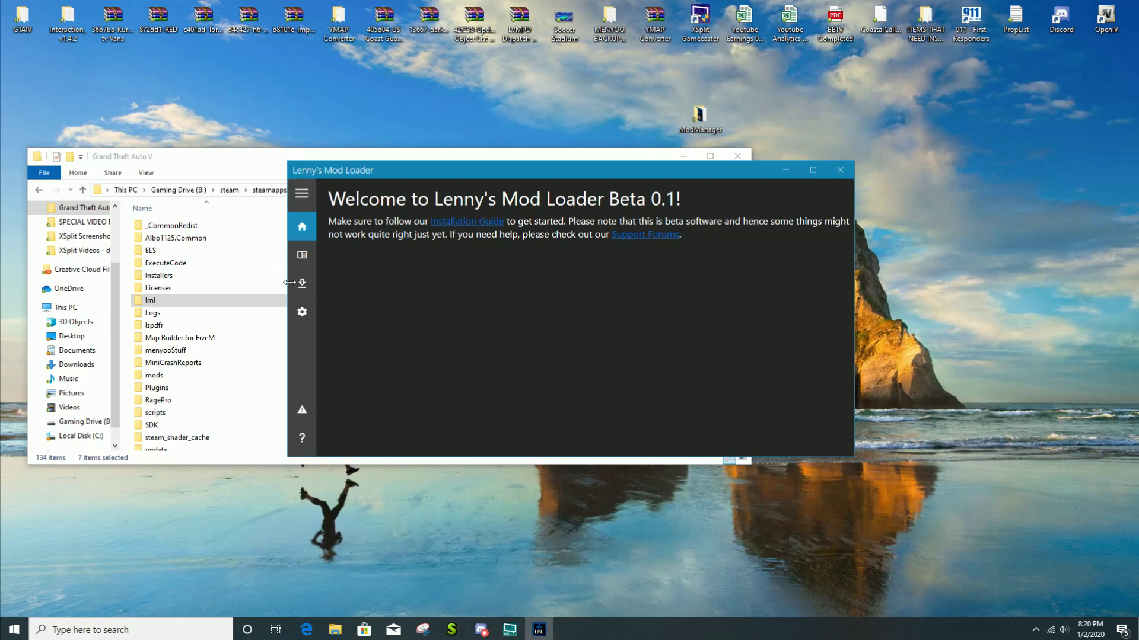
pyautogui.click(303, 256)
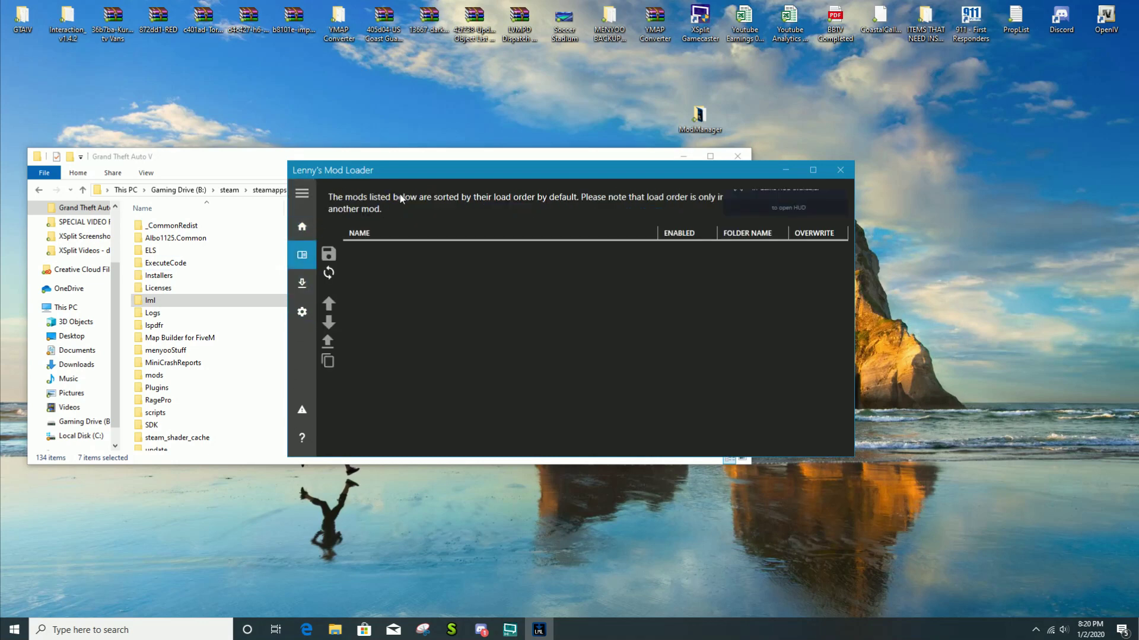
pyautogui.click(302, 283)
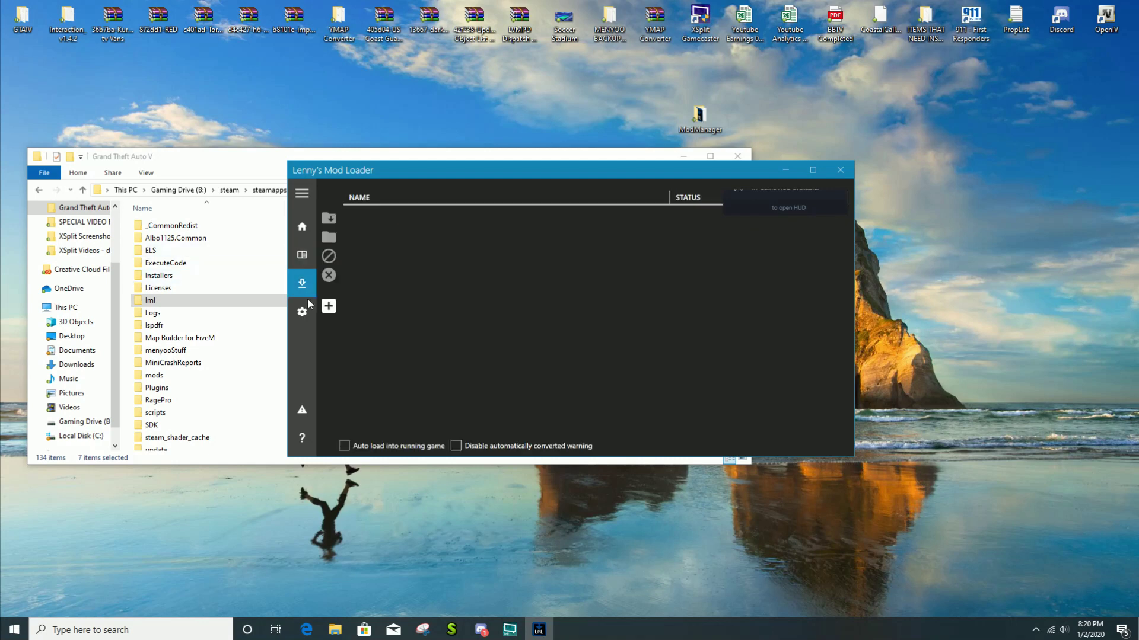
pyautogui.click(302, 314)
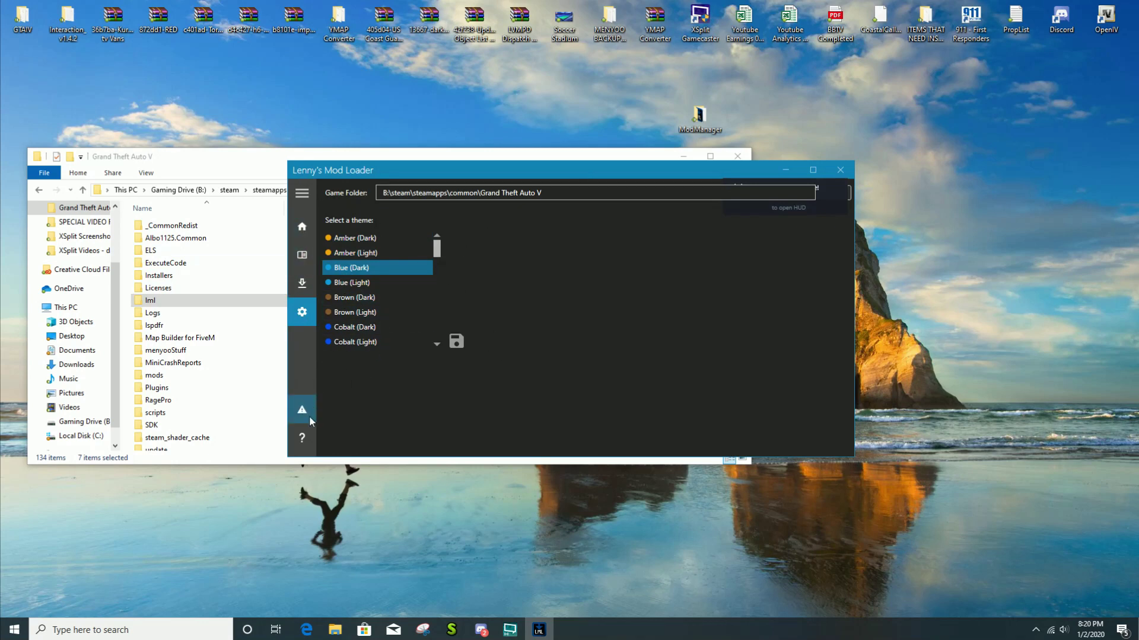
pyautogui.moveTo(308, 418)
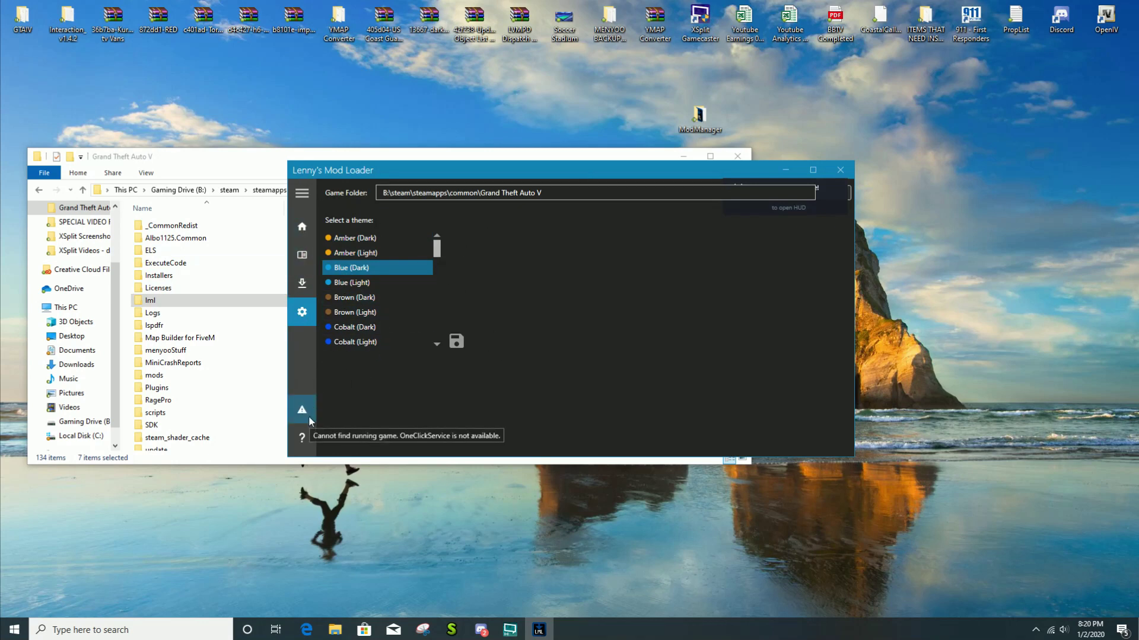
pyautogui.click(302, 227)
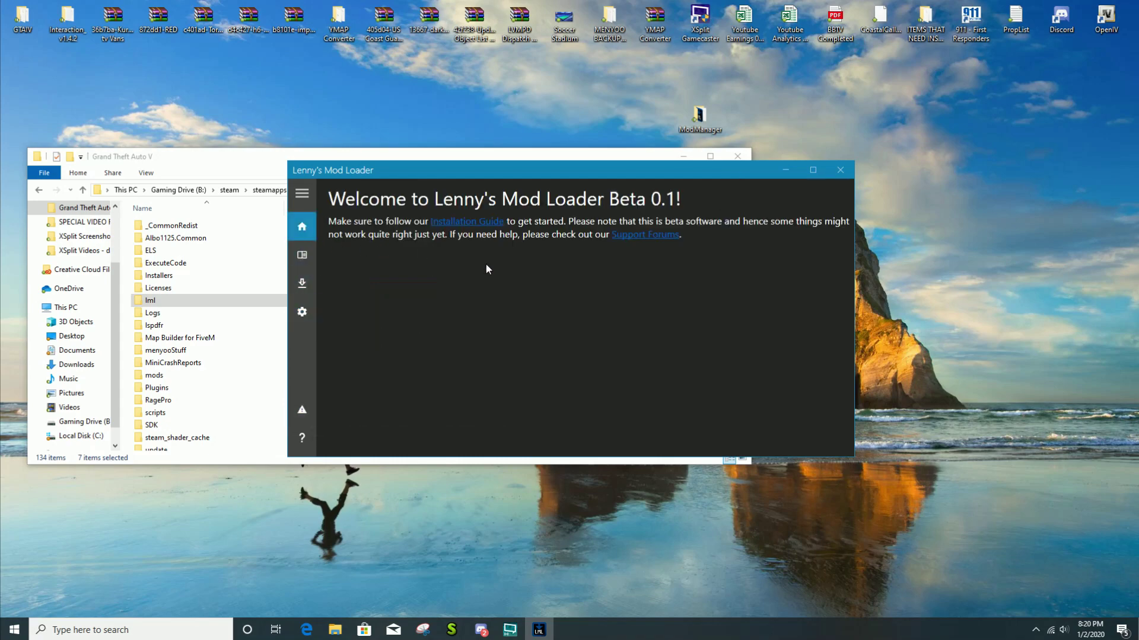
# Step: Switch to the browser and download Police Tape 2.0 with the Mod Manager option, agreeing to the download terms
pyautogui.click(306, 630)
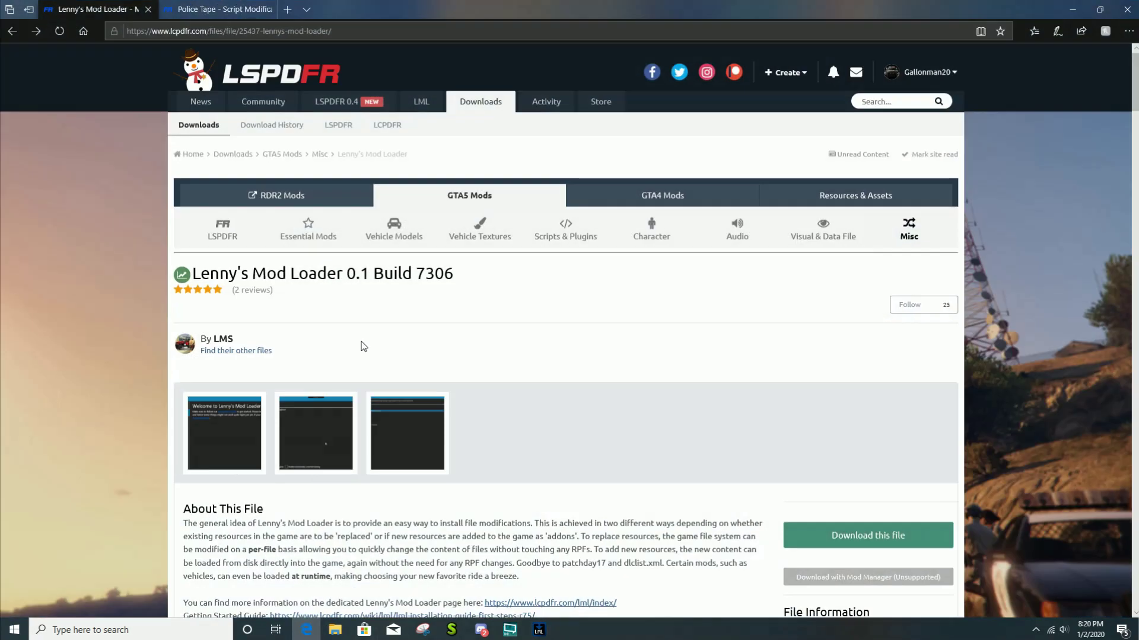
pyautogui.click(215, 8)
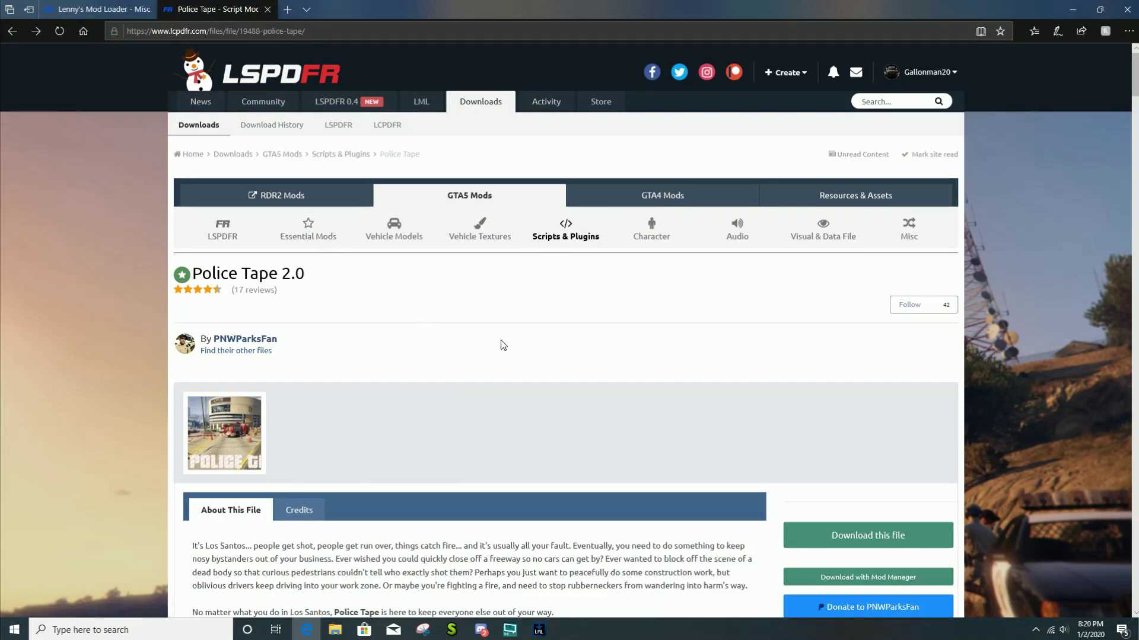
pyautogui.moveTo(574, 4); pyautogui.dragTo(1032, 81)
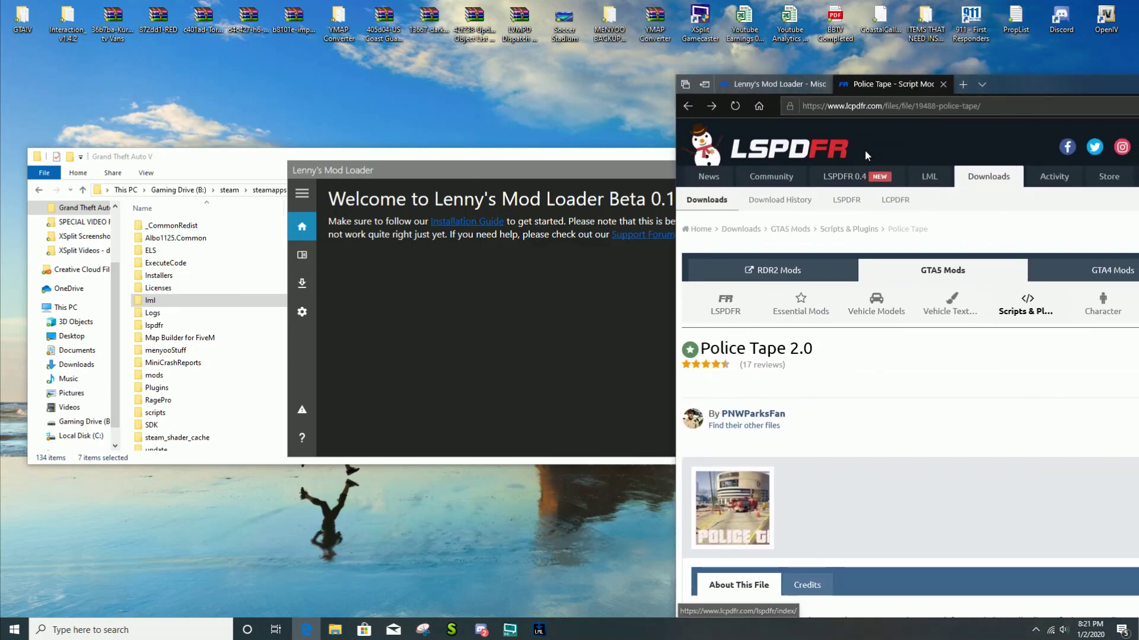
pyautogui.moveTo(979, 84); pyautogui.dragTo(450, 7)
pyautogui.scroll(-3, 806, 514)
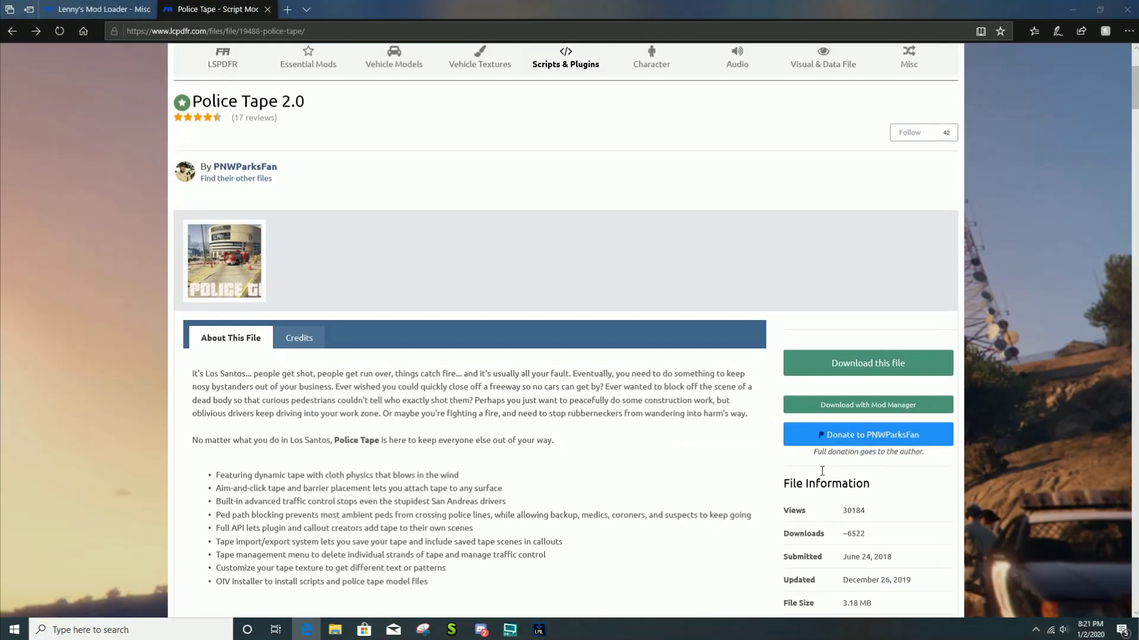
pyautogui.click(841, 406)
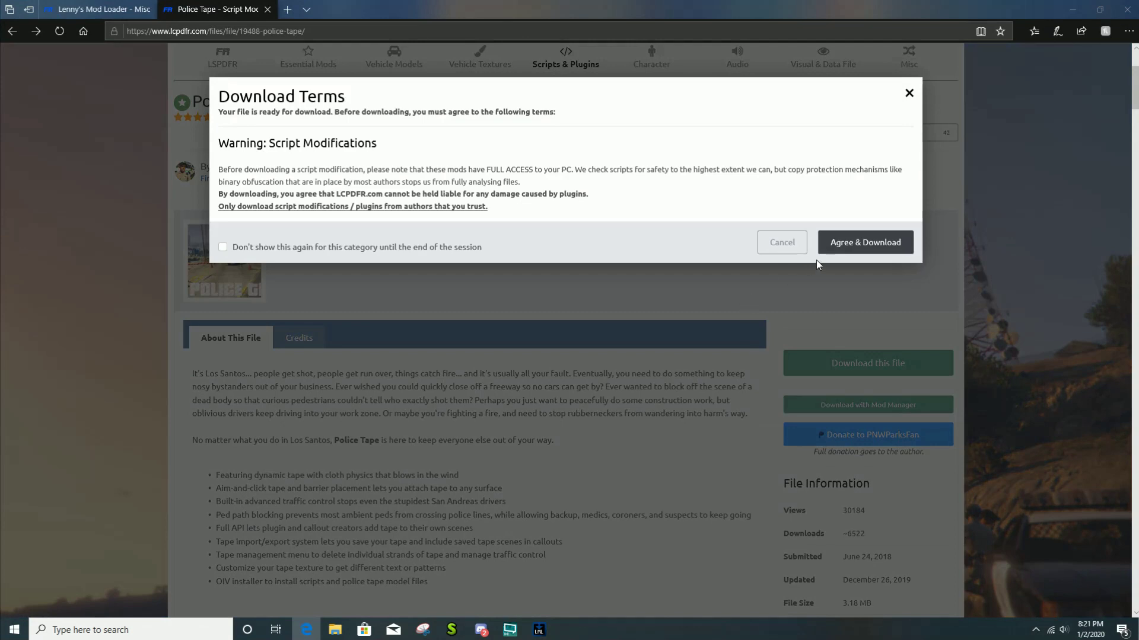
pyautogui.click(857, 248)
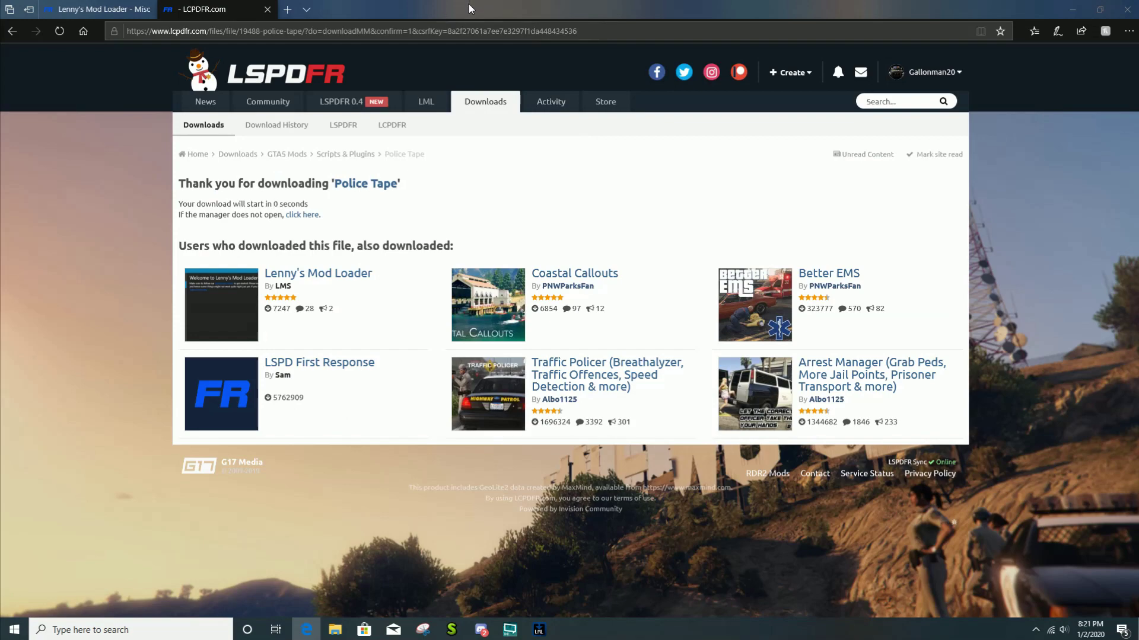
# Step: Return to Lenny's Mod Loader and check the installed mods and the status of the Police Tape download
pyautogui.moveTo(472, 7); pyautogui.dragTo(1112, 130)
pyautogui.click(302, 255)
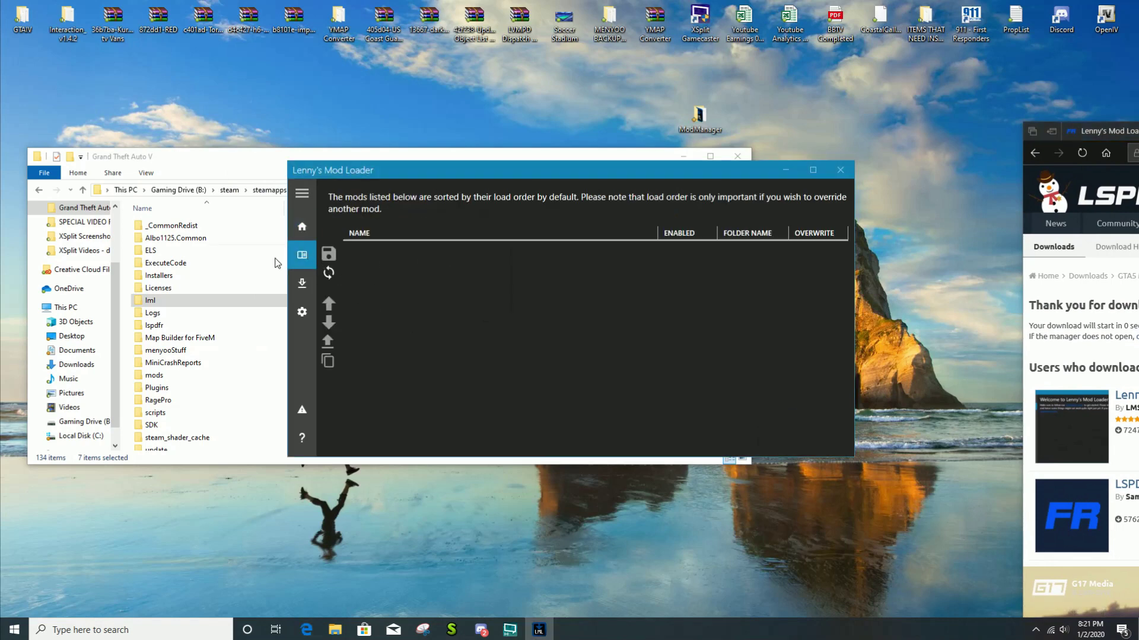
pyautogui.click(313, 284)
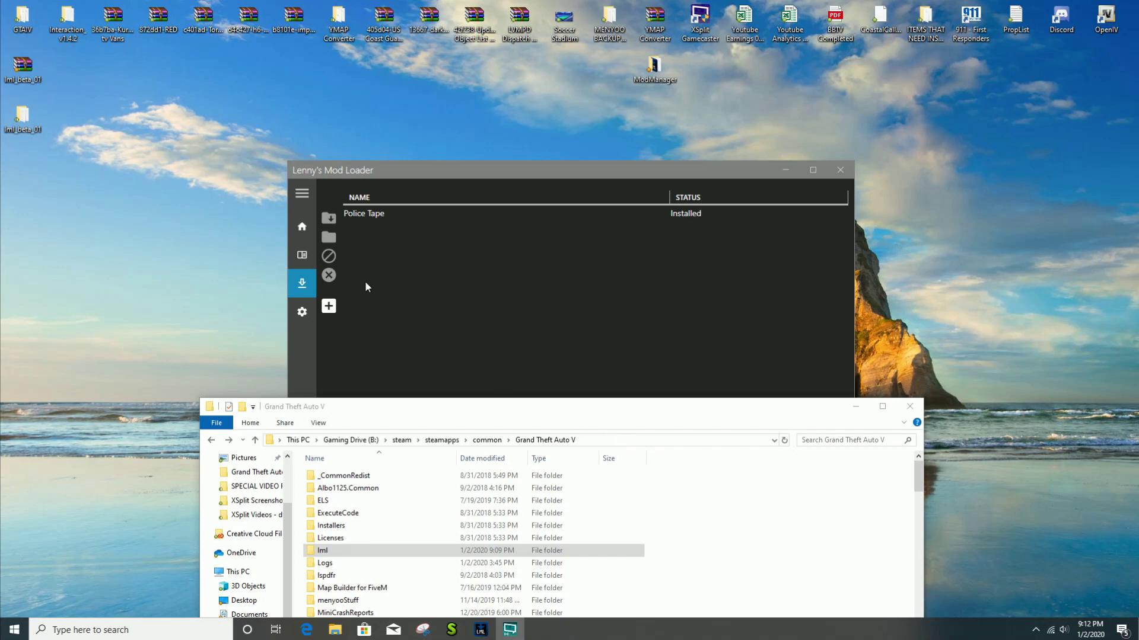
pyautogui.click(541, 211)
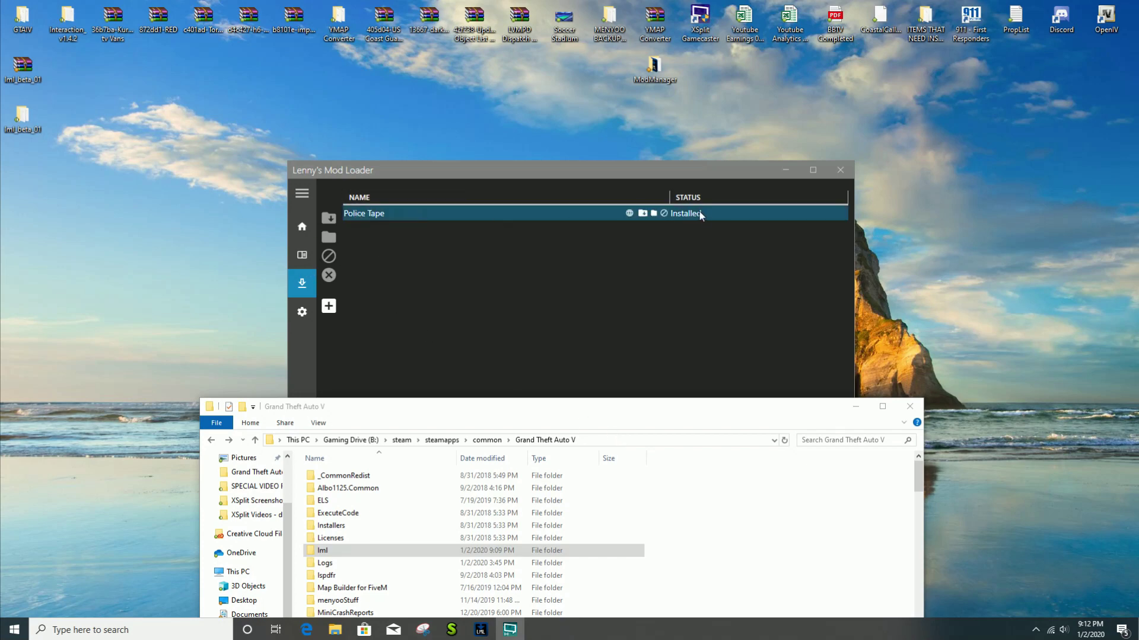
# Step: Check the Police Tape entry in the mod list and the downloads list, and close Lenny's Mod Loader
pyautogui.click(309, 253)
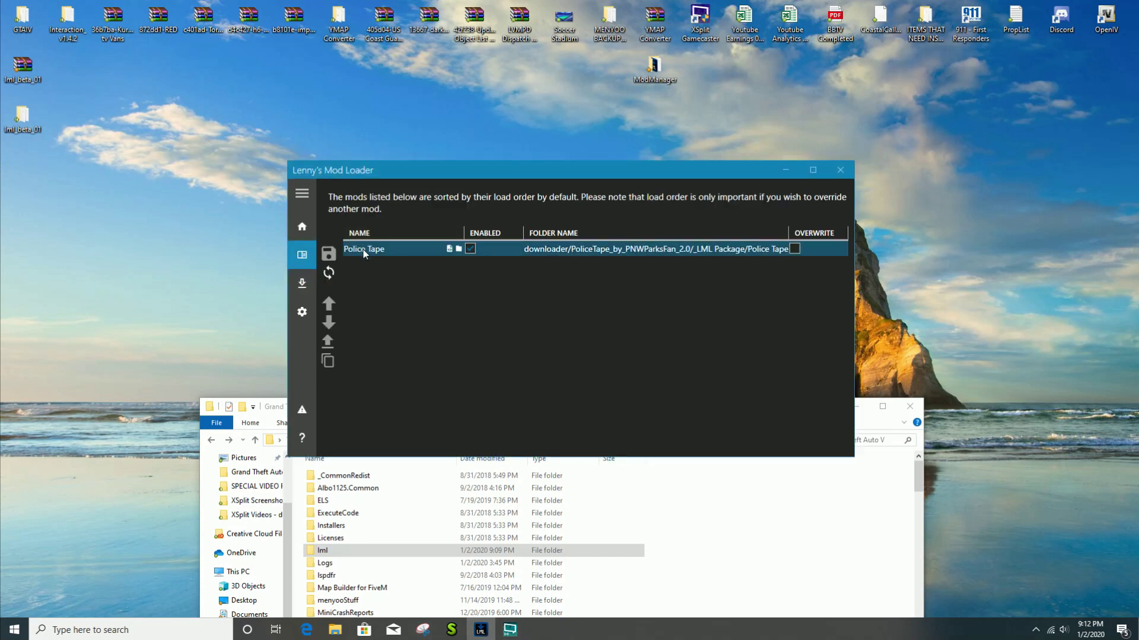
pyautogui.click(301, 280)
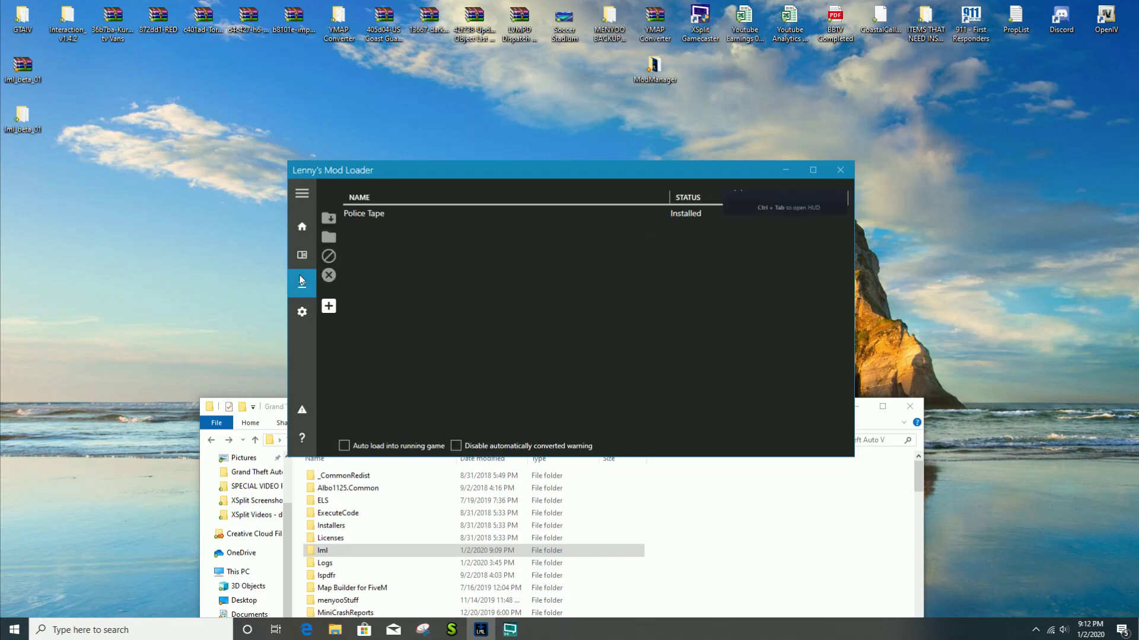
pyautogui.click(759, 500)
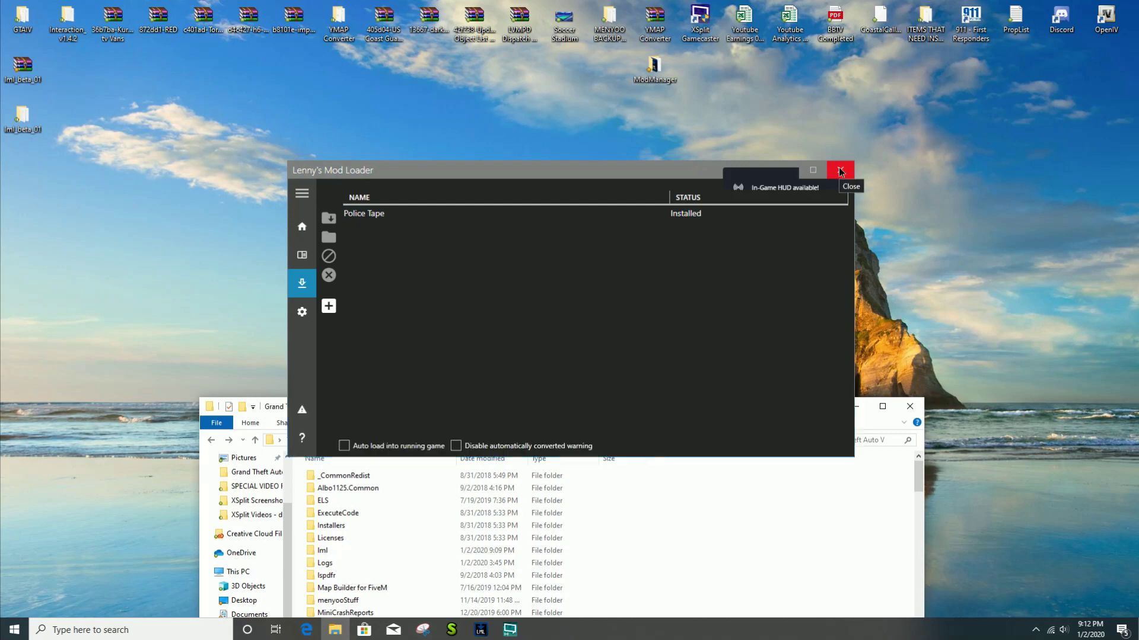
pyautogui.click(839, 170)
# Step: Open _GTA V Folder inside PoliceTape_by_PNWParksFan_2.0 in the game's lml downloader folder
pyautogui.moveTo(580, 407); pyautogui.dragTo(622, 199)
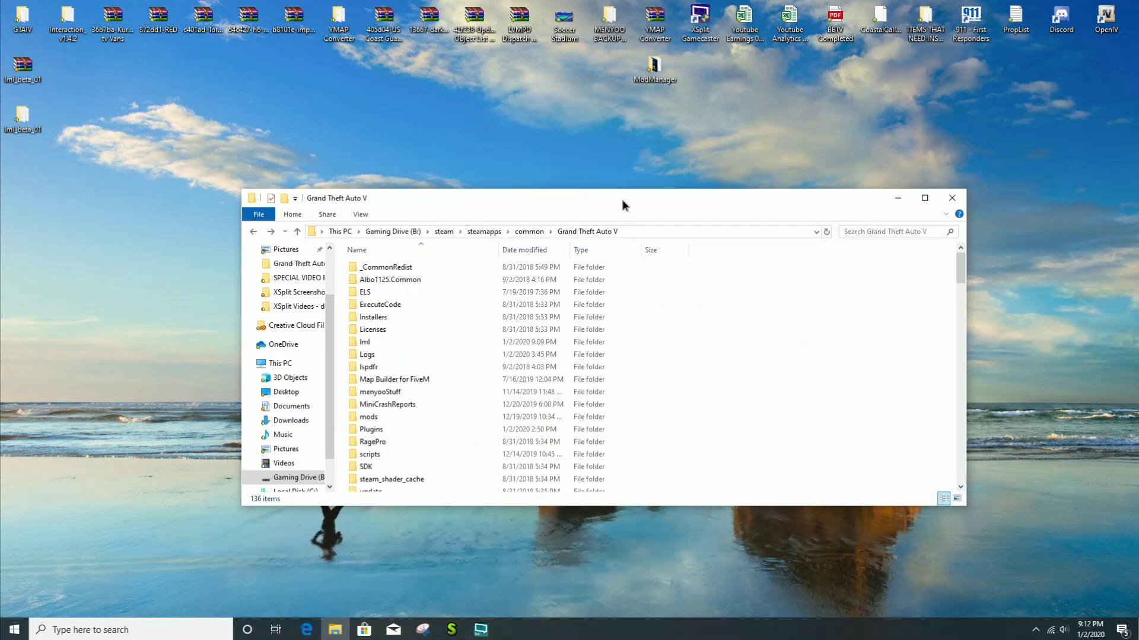
pyautogui.click(374, 347)
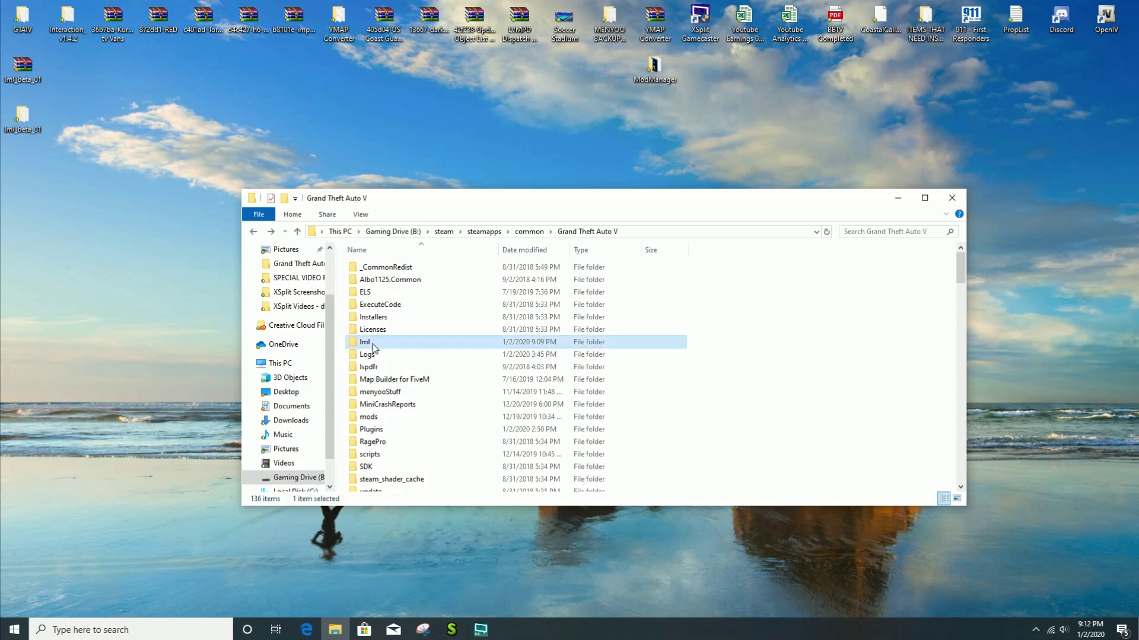
pyautogui.doubleClick(374, 347)
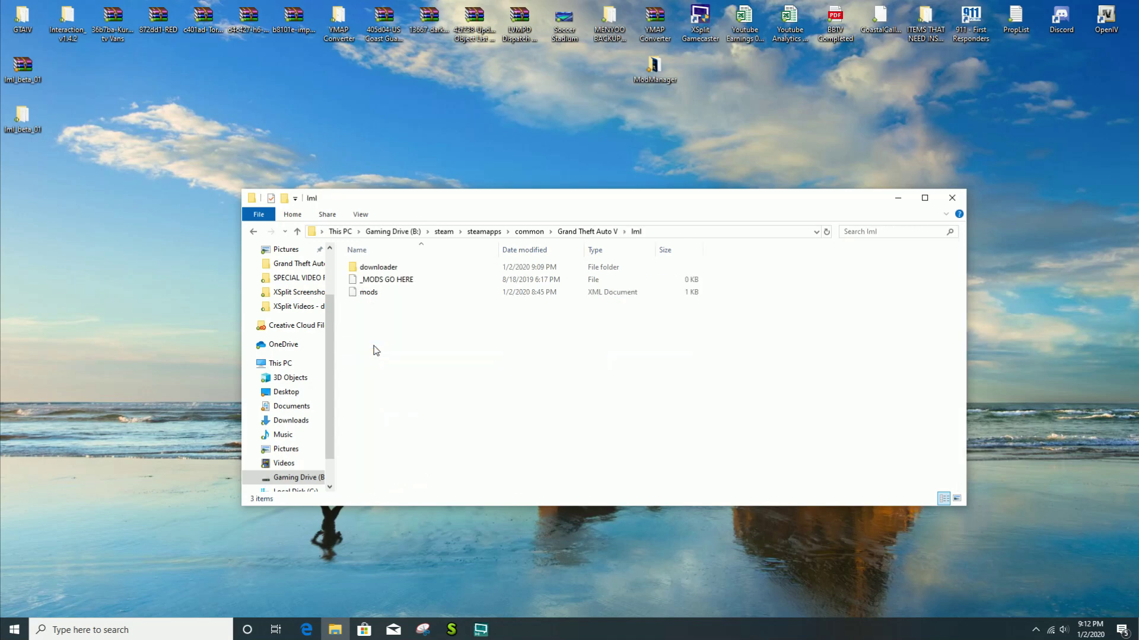
pyautogui.click(385, 270)
pyautogui.doubleClick(385, 269)
pyautogui.click(386, 270)
pyautogui.doubleClick(386, 269)
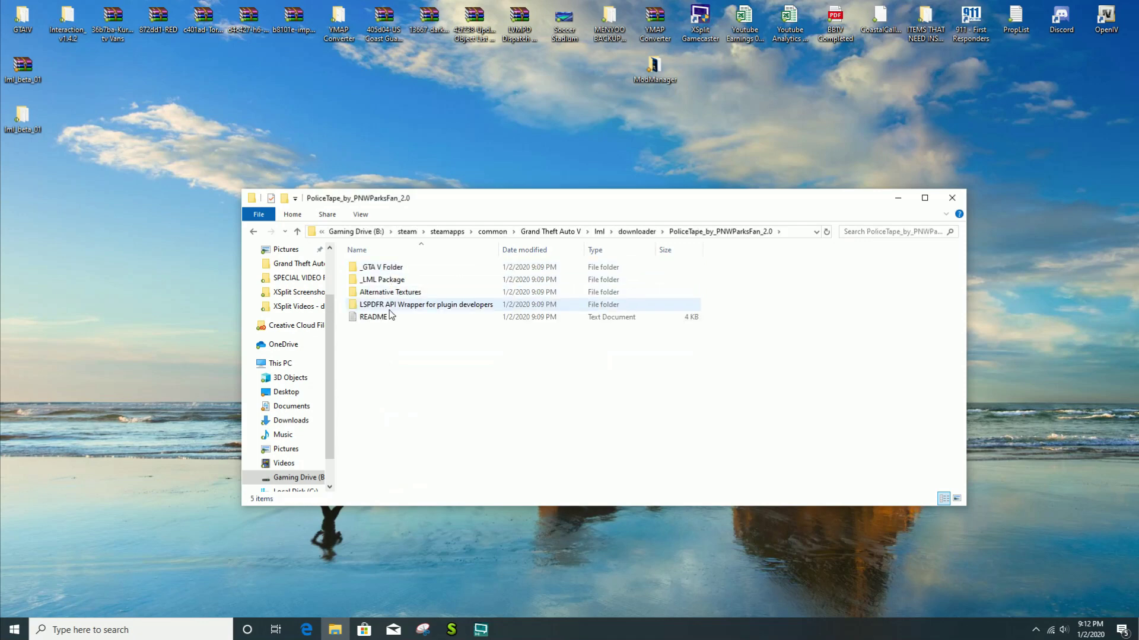
pyautogui.doubleClick(384, 268)
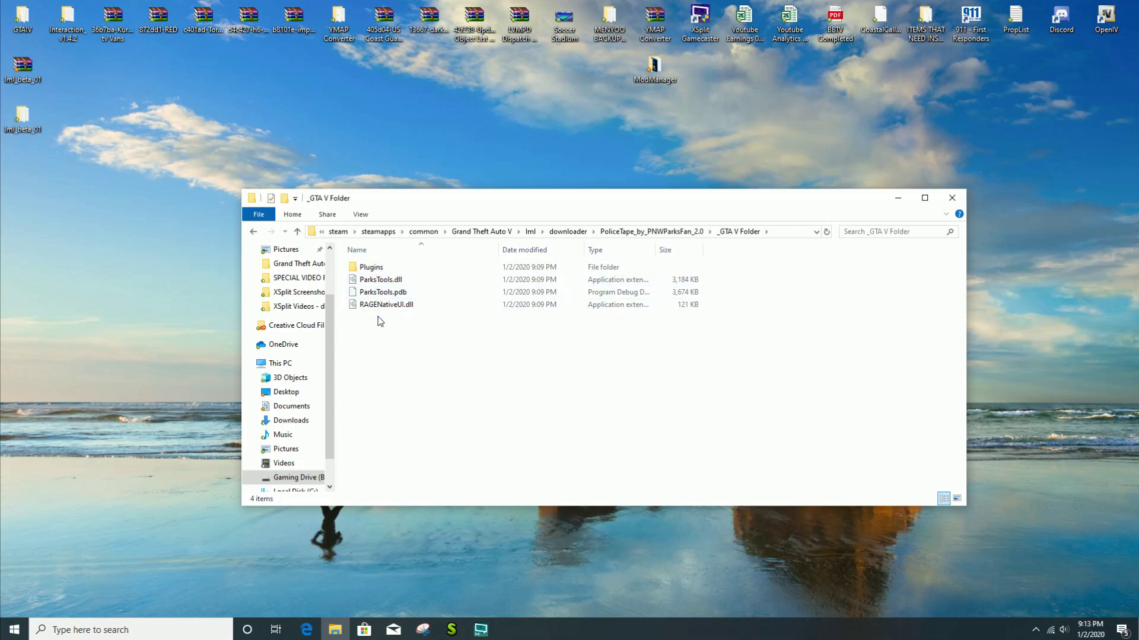
# Step: Copy Plugins, ParksTools.dll, ParksTools.pdb and RAGENativeUI.dll from _GTA V Folder and go back to the main Grand Theft Auto V folder
pyautogui.moveTo(380, 321); pyautogui.dragTo(382, 271)
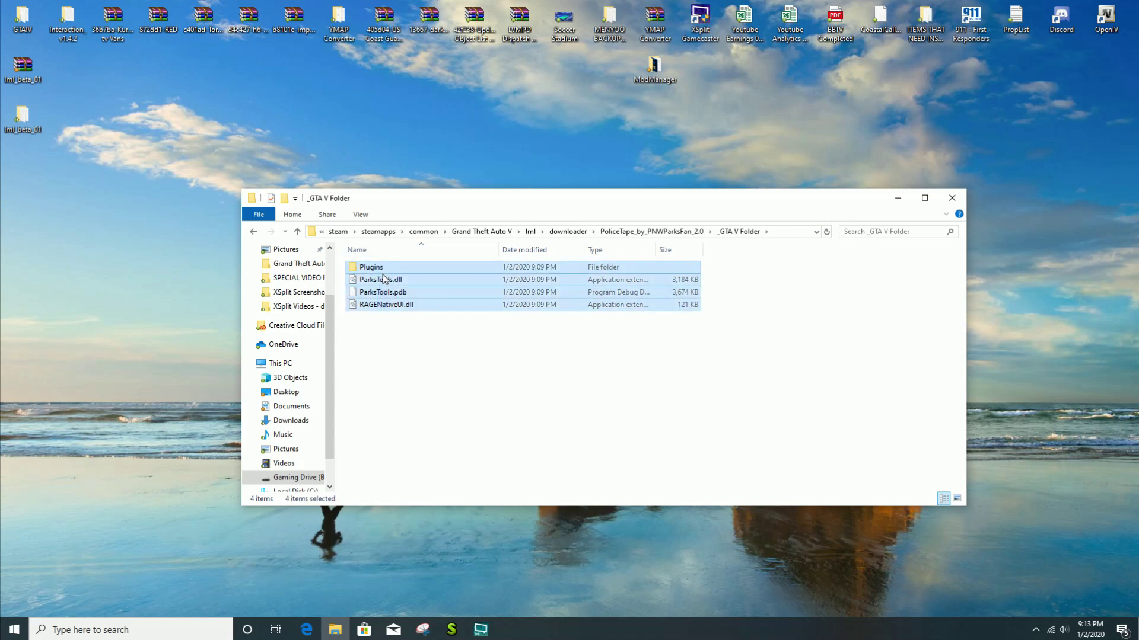
pyautogui.rightClick(382, 272)
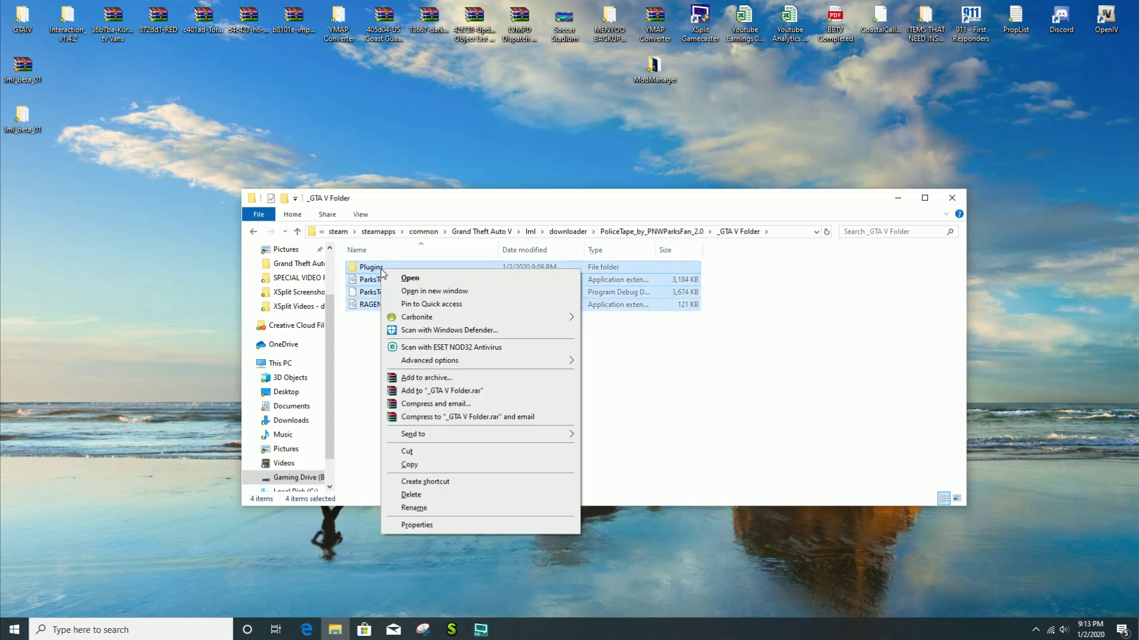
pyautogui.click(419, 464)
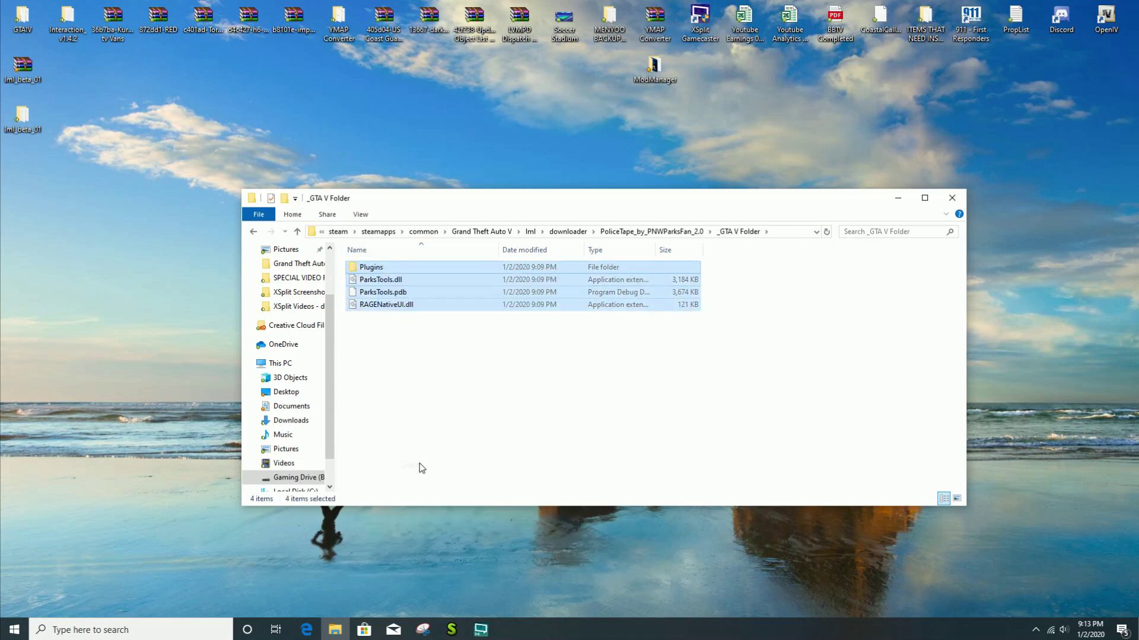
pyautogui.click(496, 231)
pyautogui.click(762, 393)
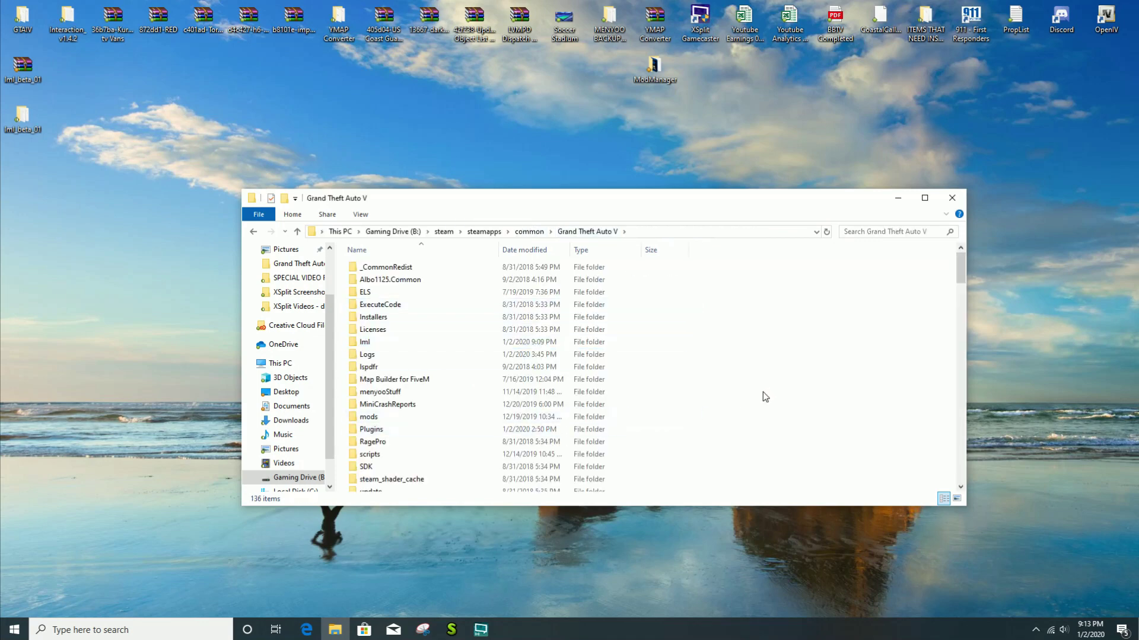
# Step: Look over the PoliceTape folder, configuration file and PoliceTape.pdb in the game's Plugins folder
pyautogui.doubleClick(403, 430)
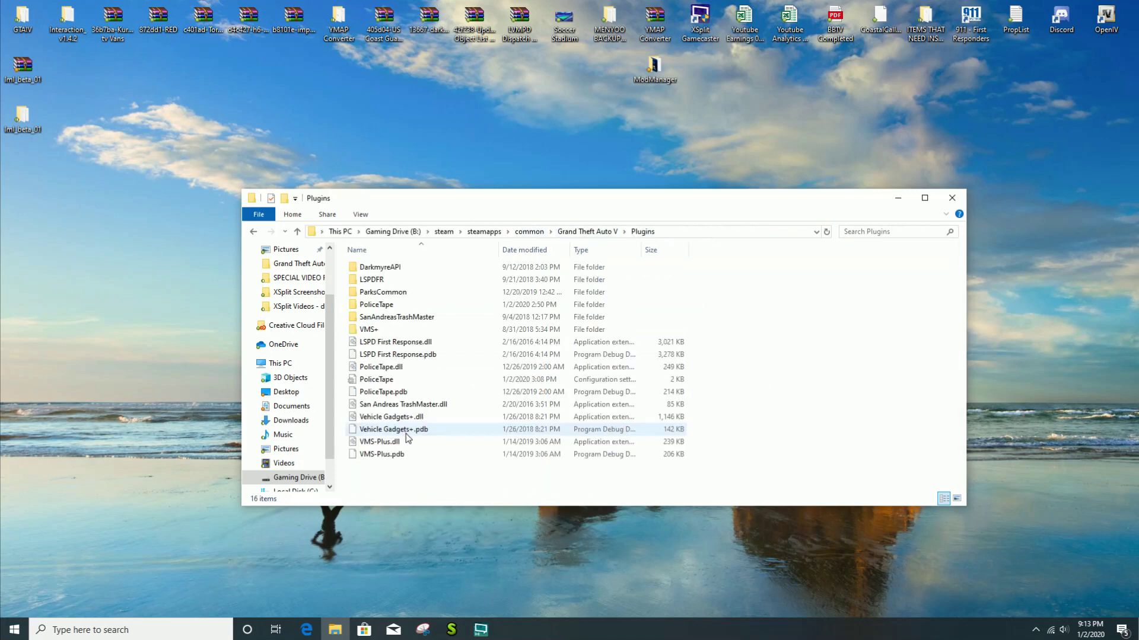
pyautogui.click(376, 306)
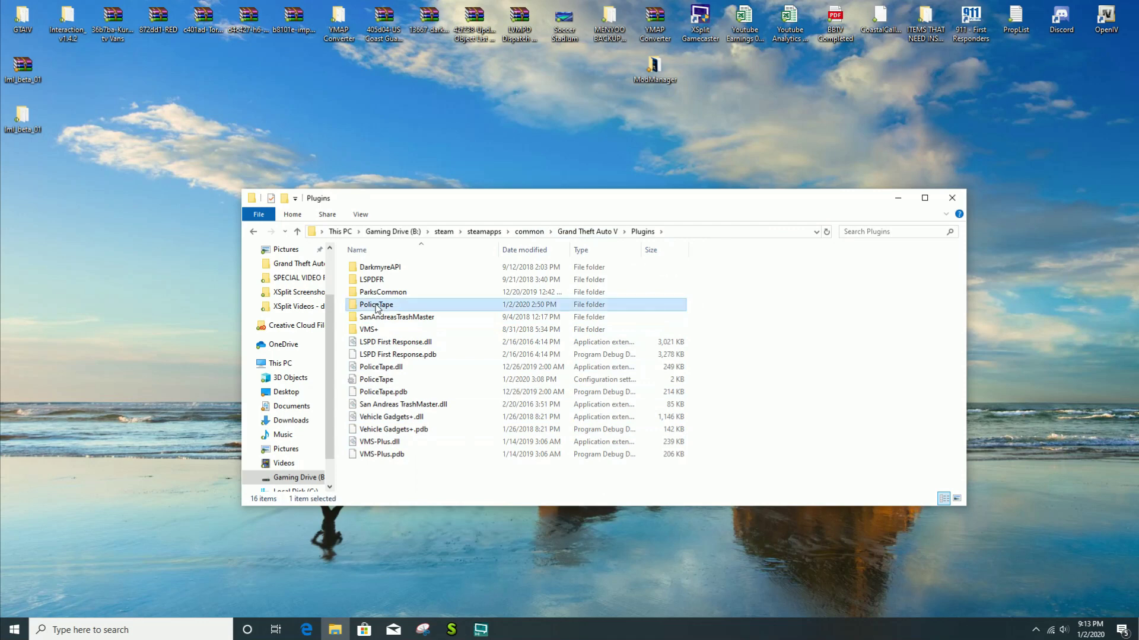
pyautogui.click(376, 380)
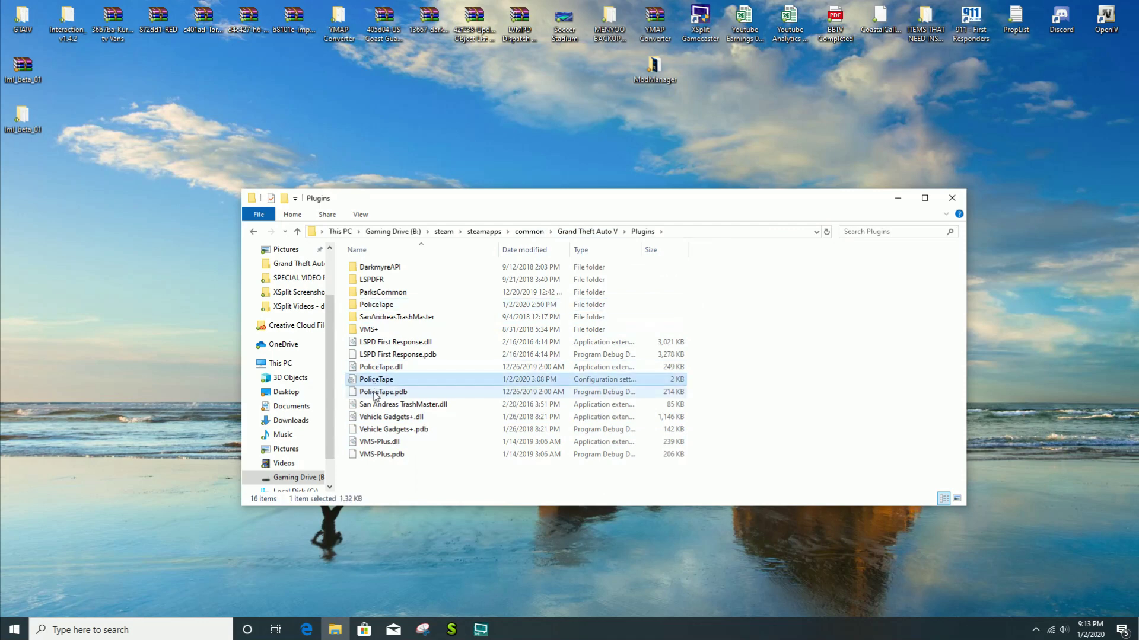
pyautogui.click(376, 394)
pyautogui.click(377, 381)
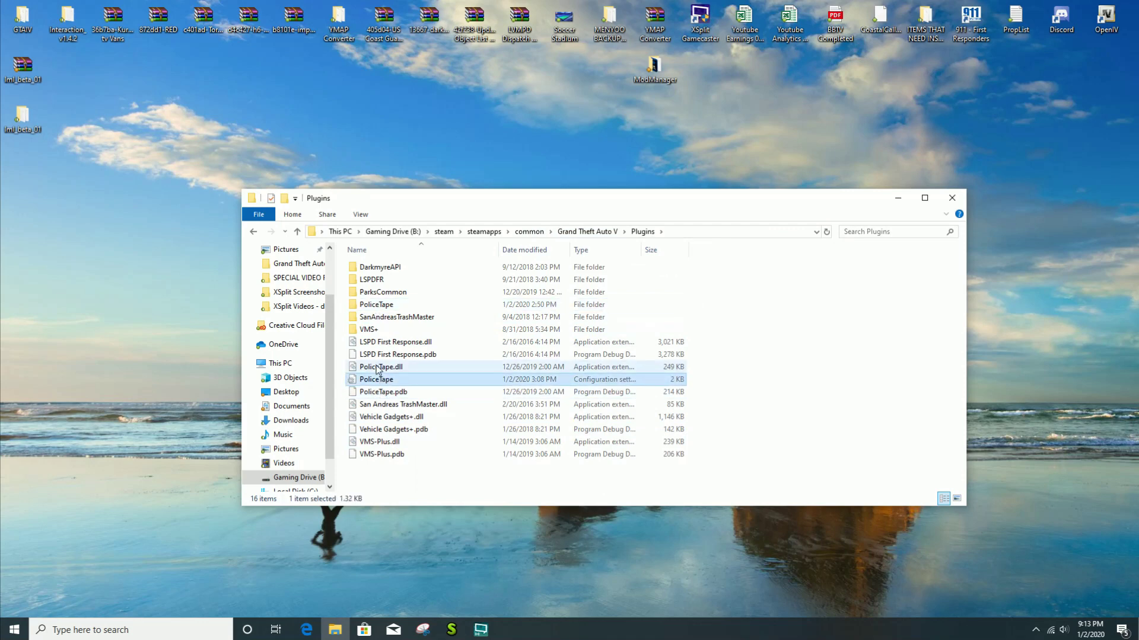
pyautogui.click(378, 394)
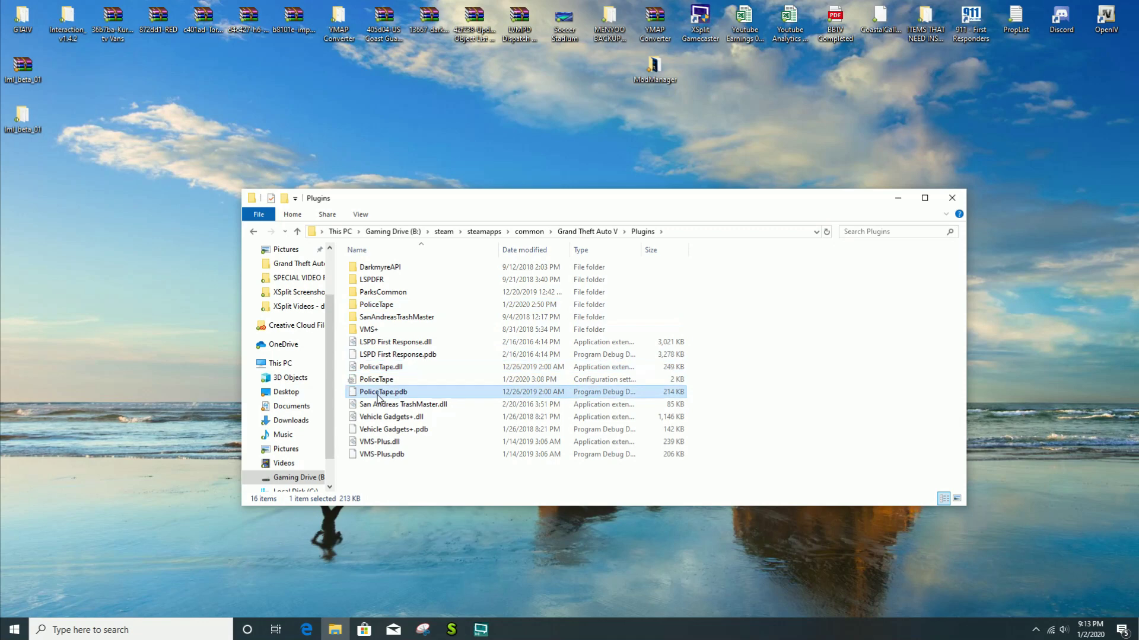
# Step: Return to the Grand Theft Auto V folder and look through its files for the ParksTools and RAGENativeUI files
pyautogui.click(254, 232)
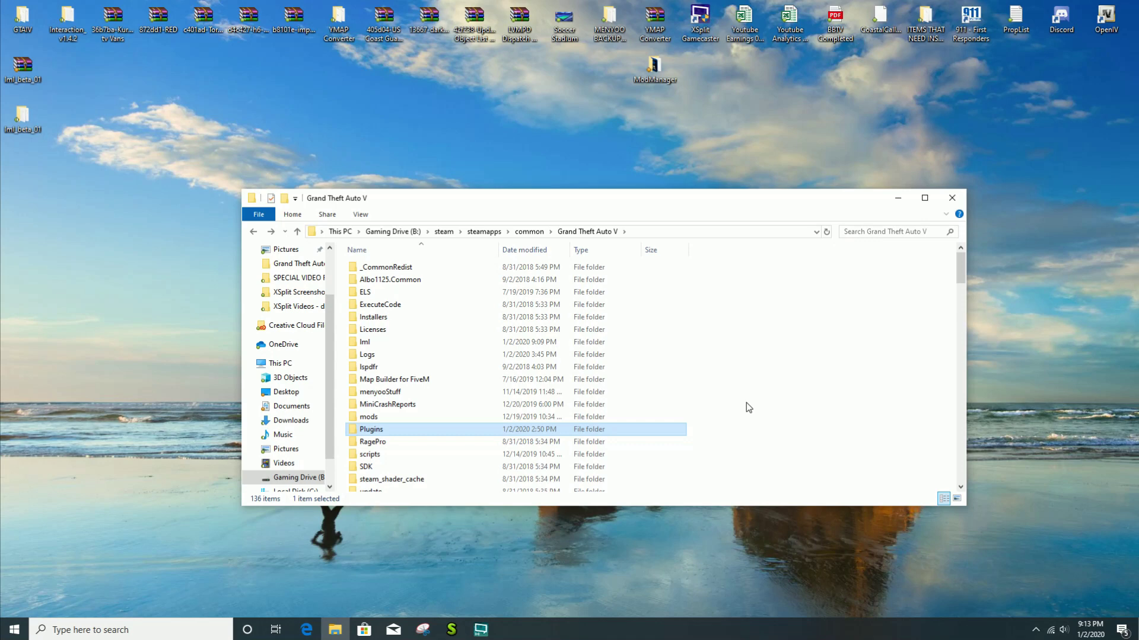
pyautogui.scroll(-20, 746, 407)
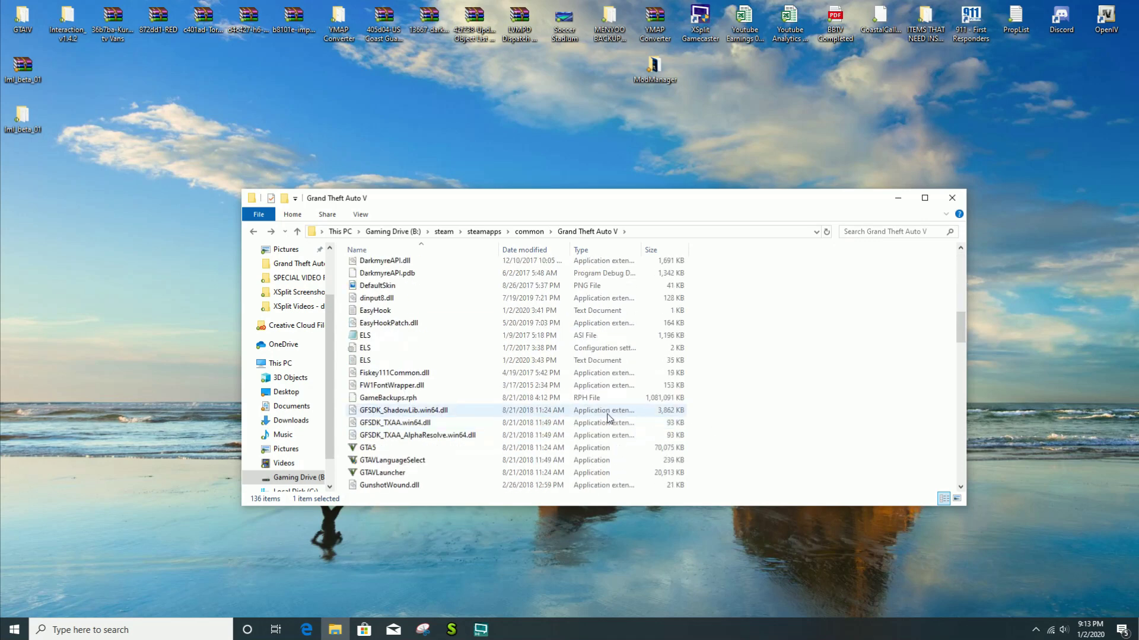
pyautogui.scroll(-6, 491, 418)
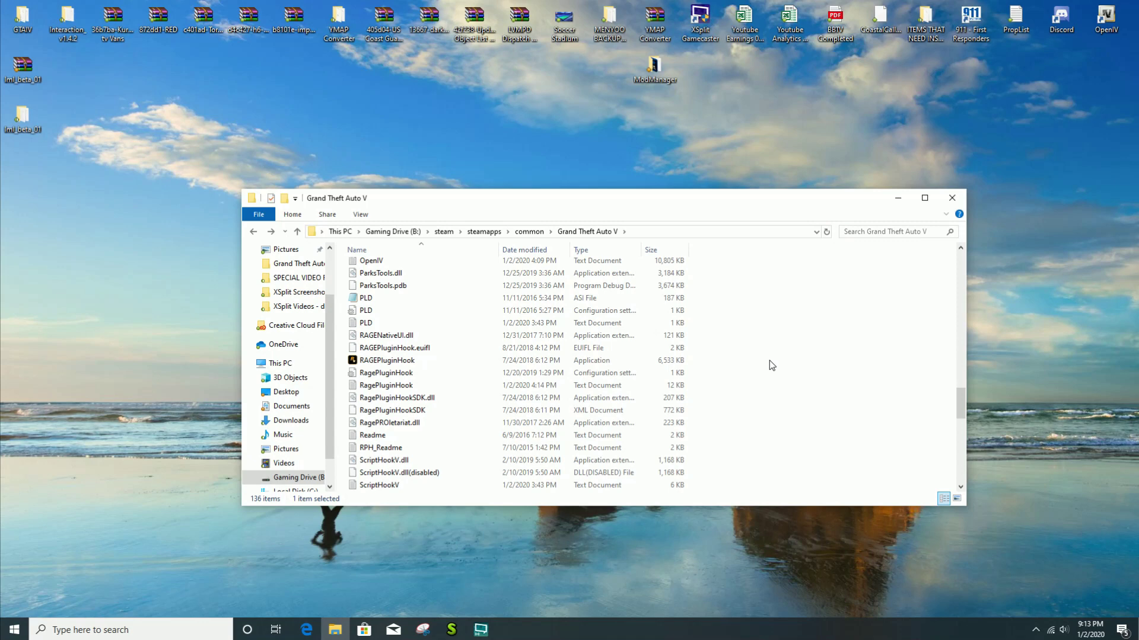
pyautogui.scroll(10, 772, 366)
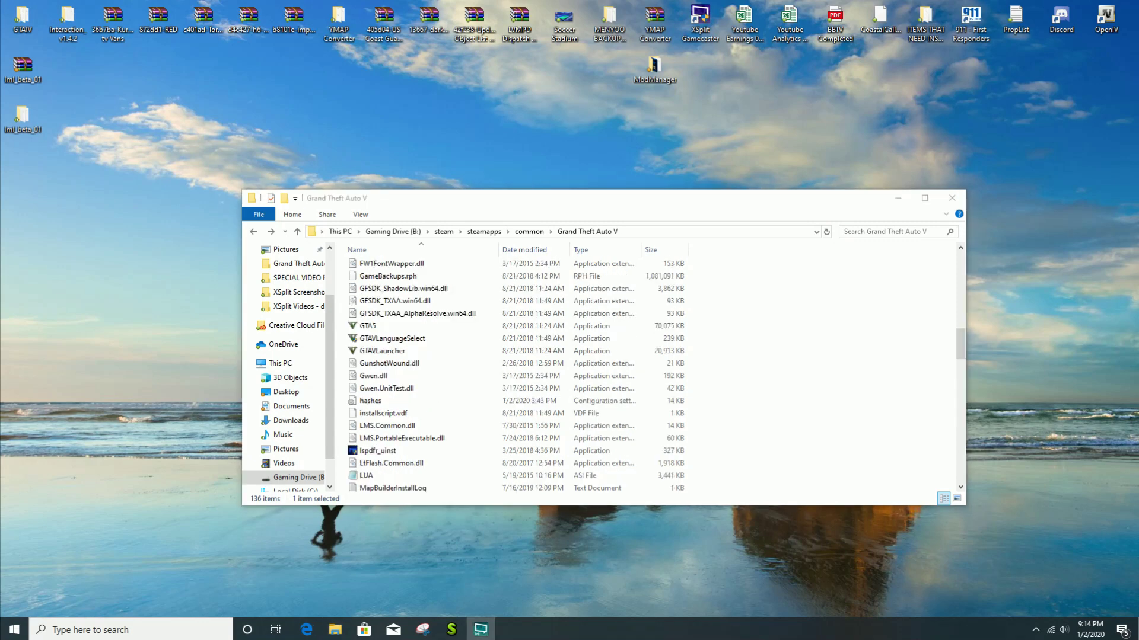